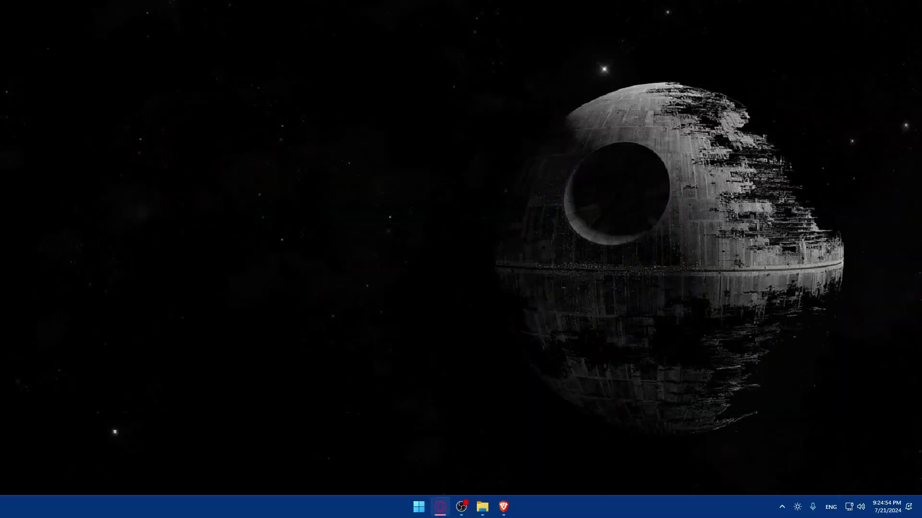
Open Brave, search Google for 'zoho crm' and go to the zoho.com/crm homepage
click(504, 507)
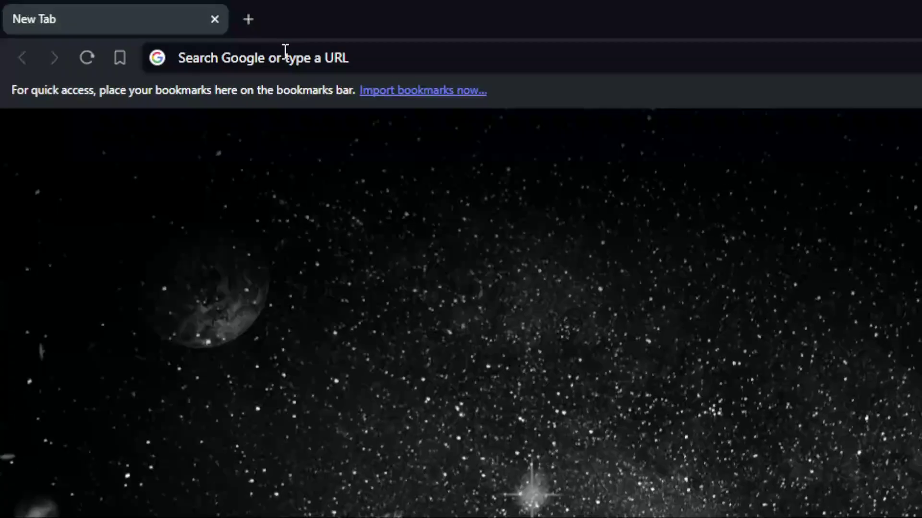
click(143, 27)
text(zoho)
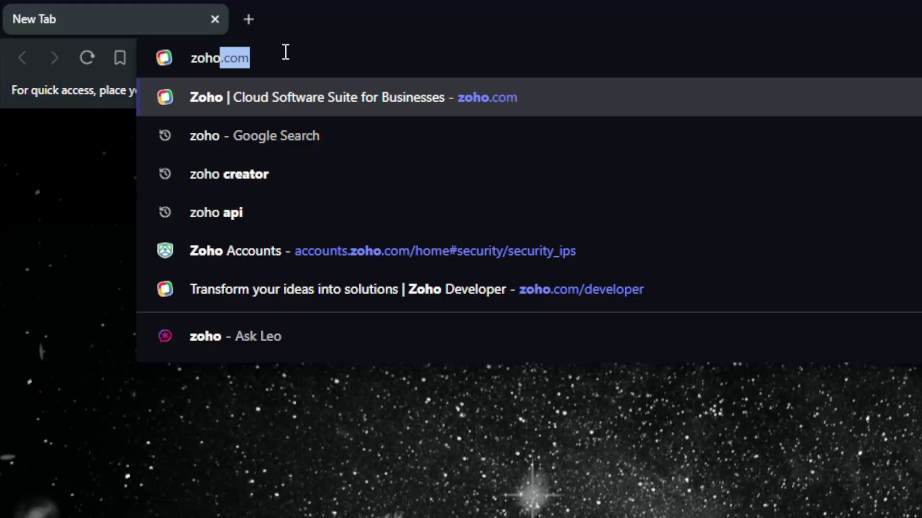
text( crh)
key(BackSpace)
text(m)
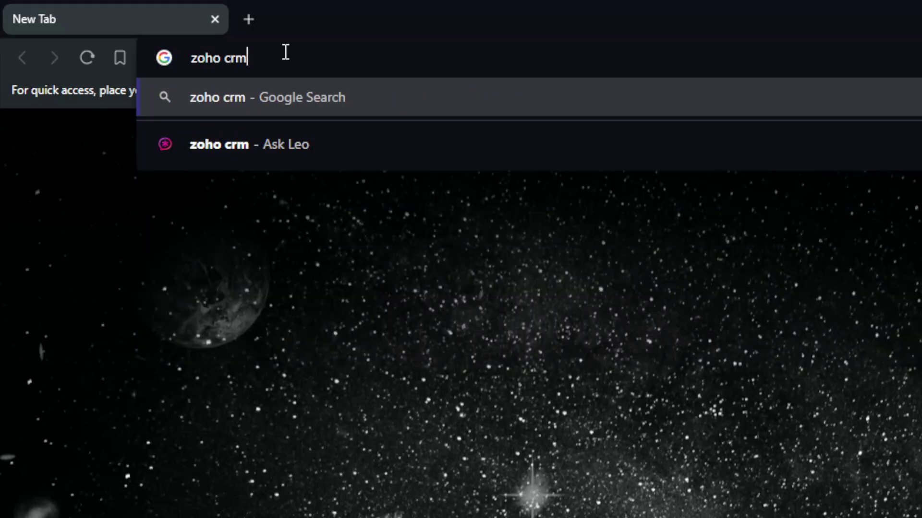
key(Return)
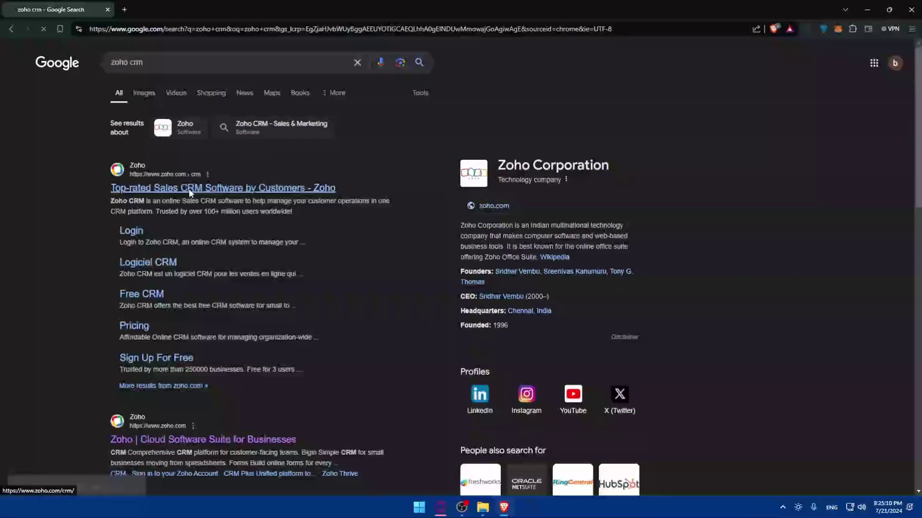
click(379, 376)
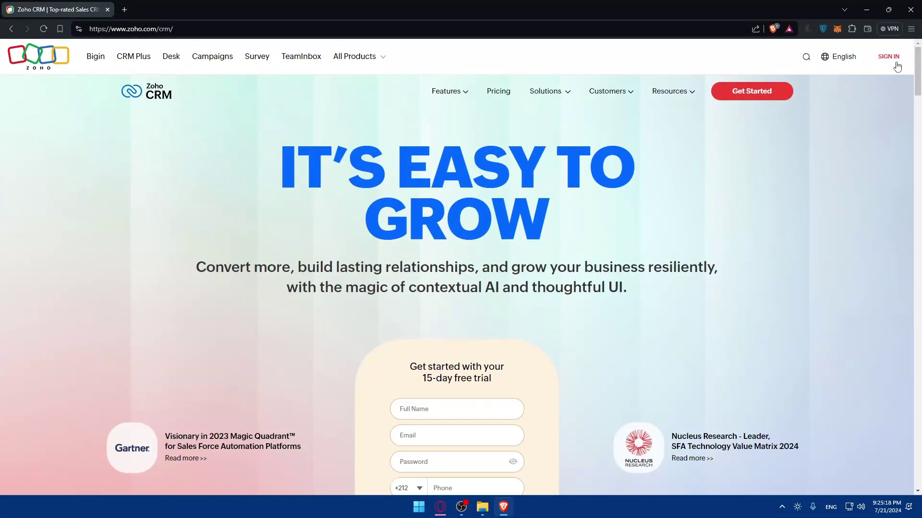
Go to the Zoho sign-in page and look through its sign-in options
click(894, 62)
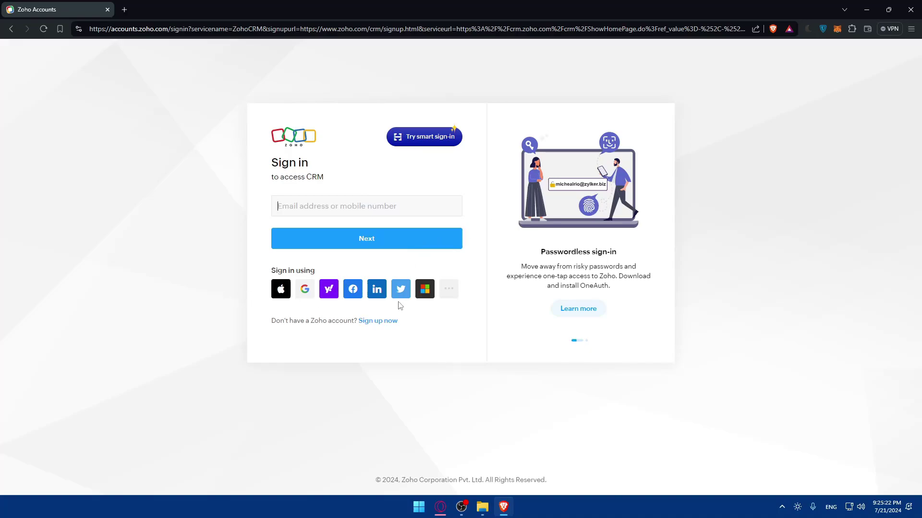
click(447, 293)
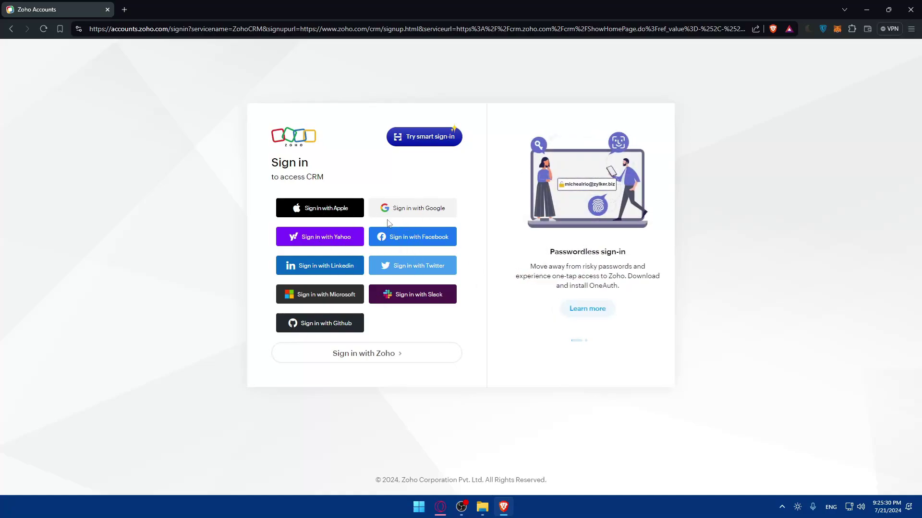
click(388, 367)
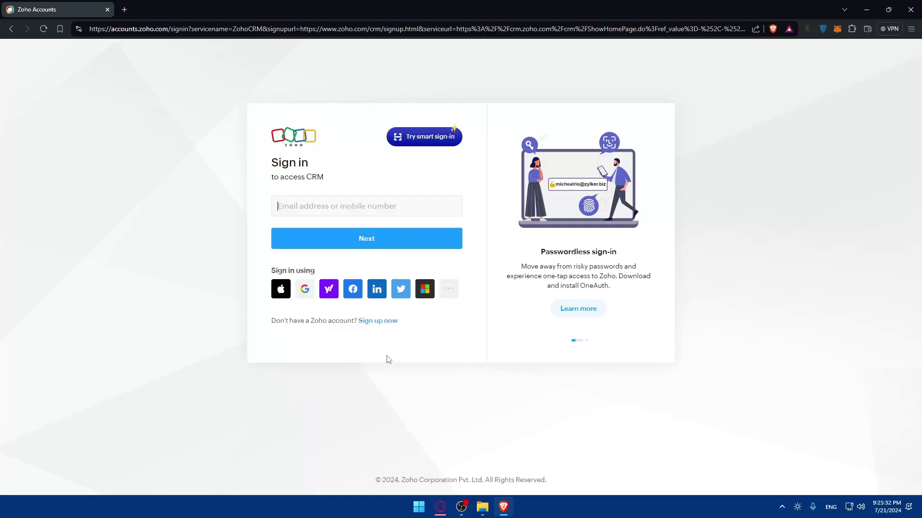
click(378, 321)
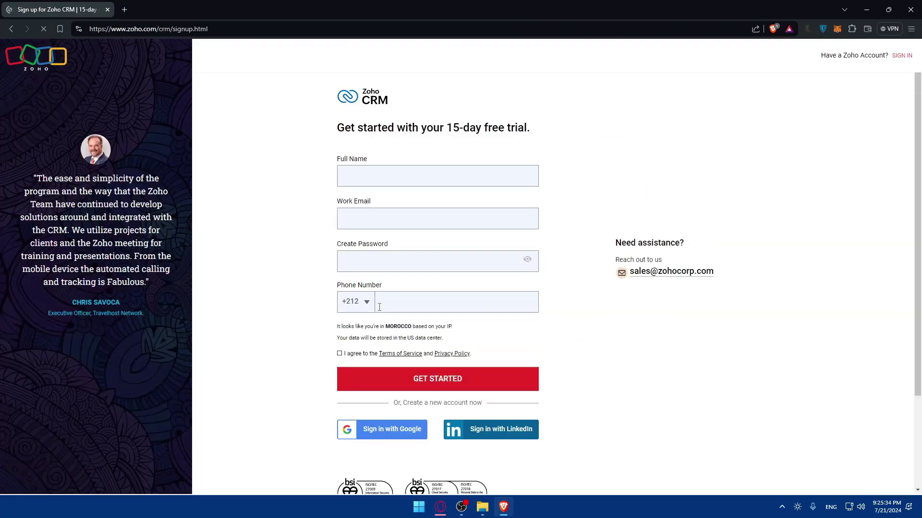
scroll(398, 355, down, 3)
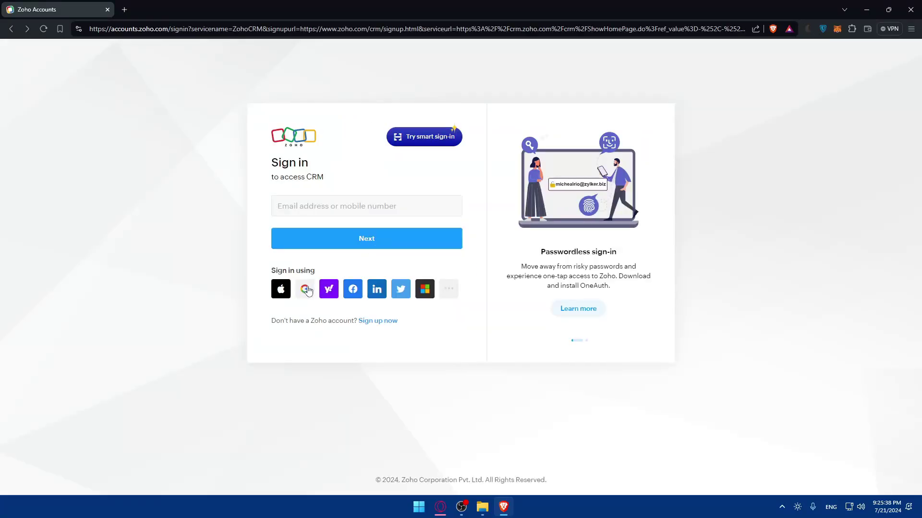
Sign in with the Google account and continue on Zoho CRM's Free Edition
click(305, 289)
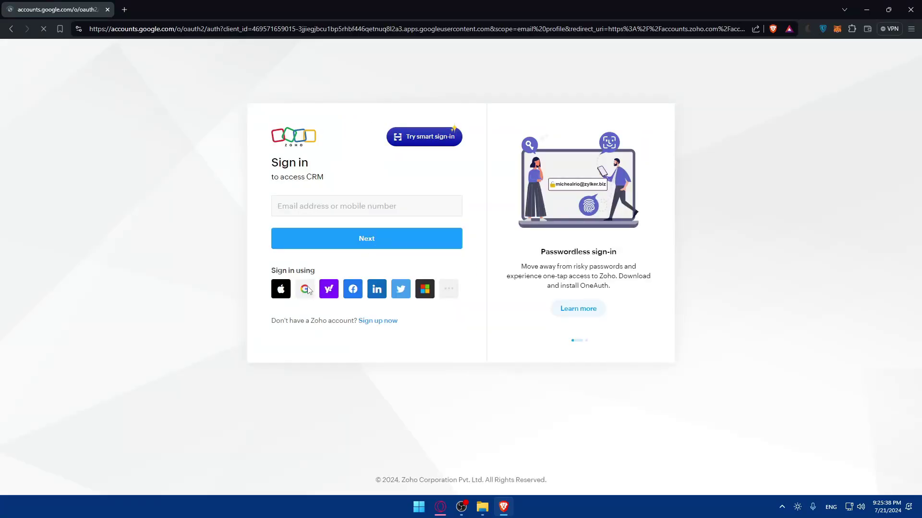
click(532, 206)
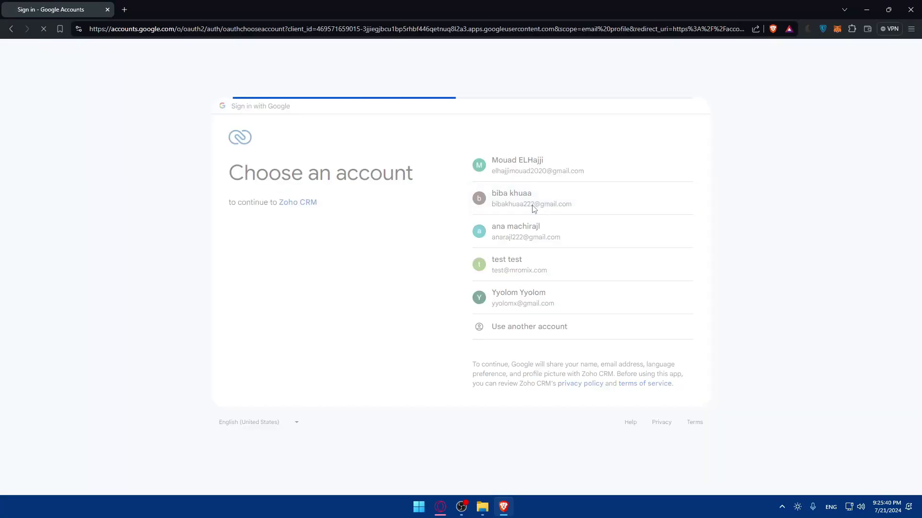
click(540, 318)
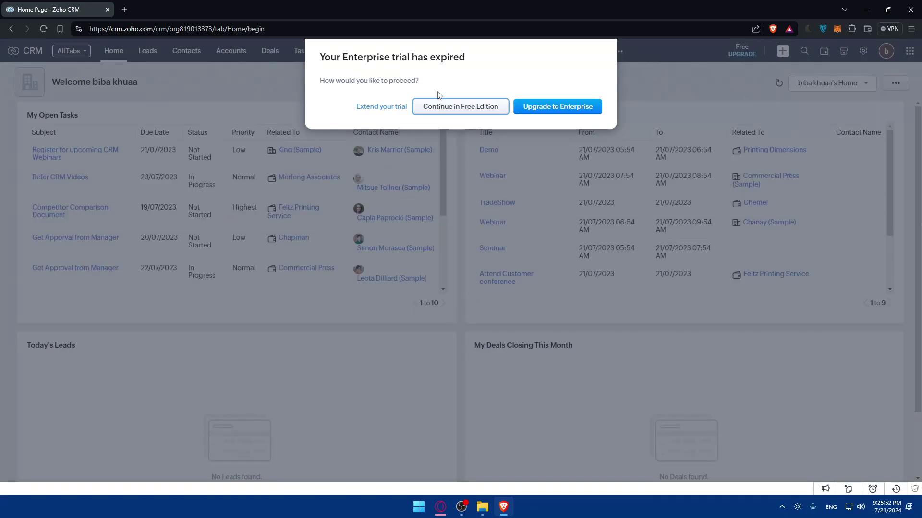
click(439, 116)
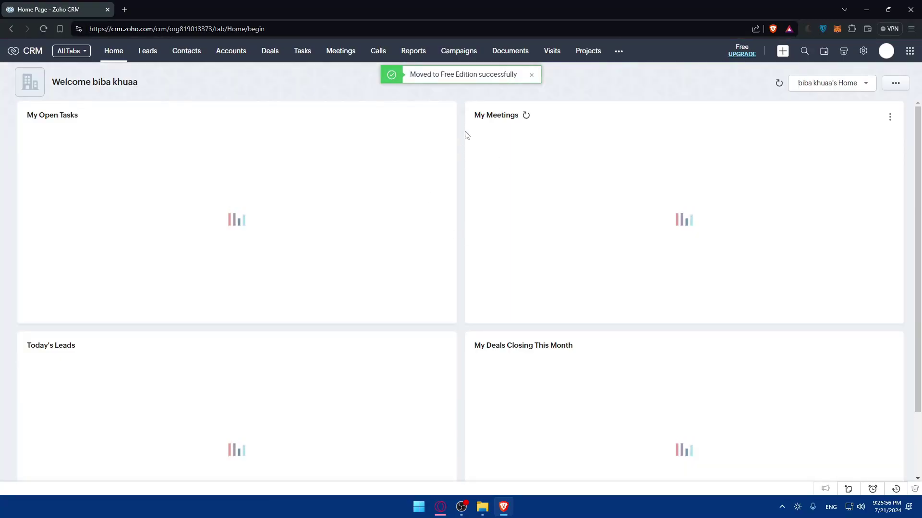
scroll(564, 180, down, 2)
scroll(360, 245, down, 3)
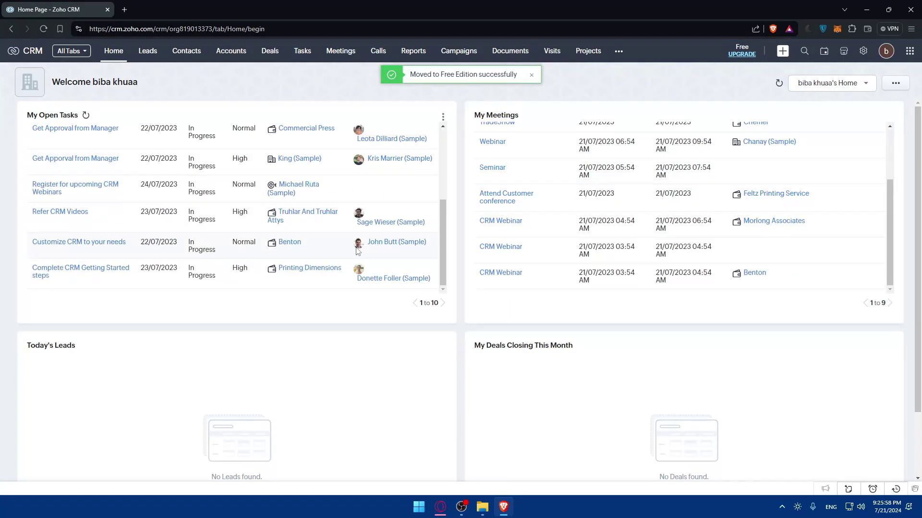
scroll(509, 346, down, 2)
scroll(469, 308, up, 2)
scroll(463, 298, down, 2)
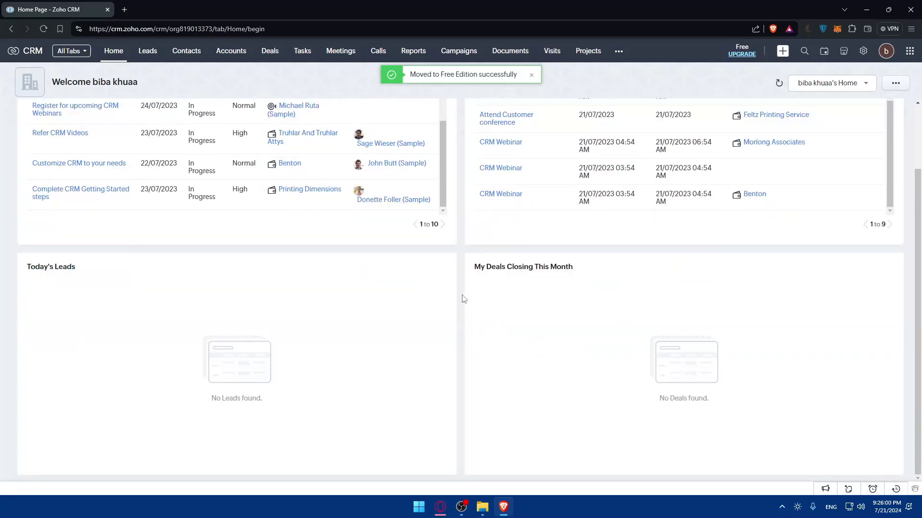
Search 'powerbi' in a new tab and open Microsoft's Power BI product page
click(127, 10)
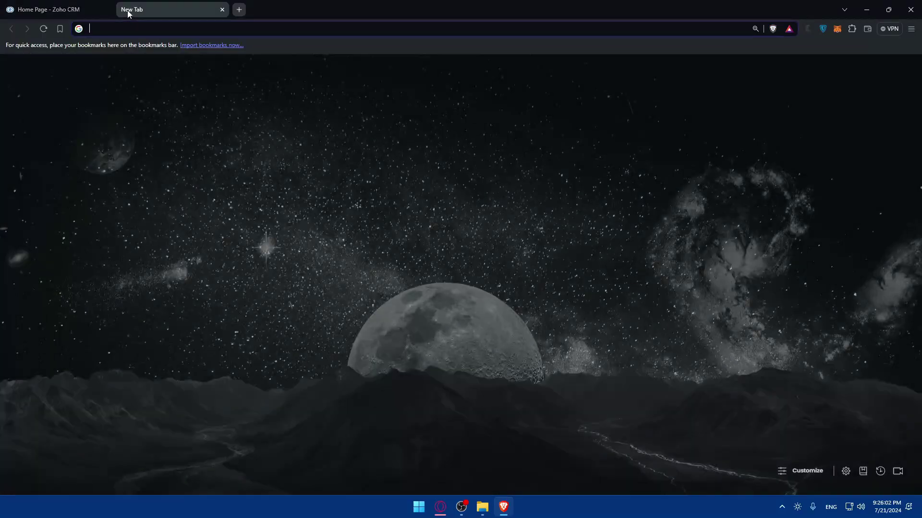
text(poe)
key(BackSpace)
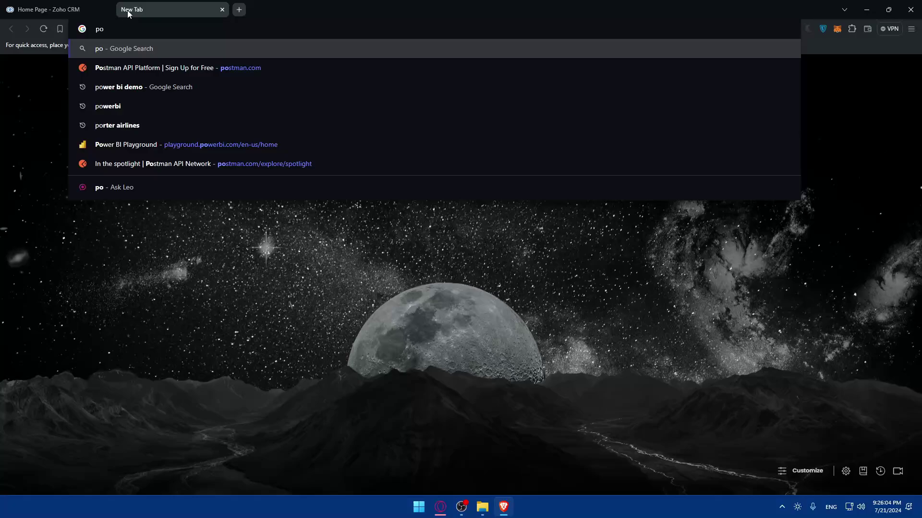
text(werbi)
key(Return)
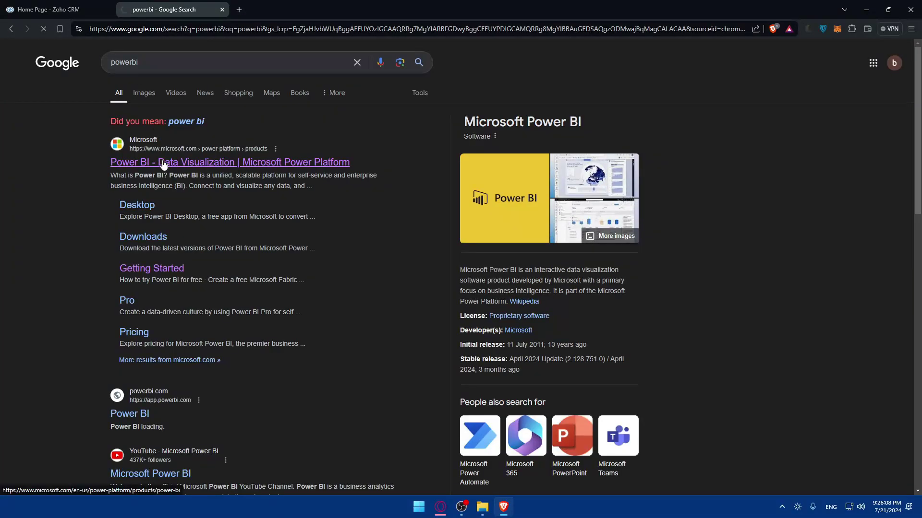
click(163, 165)
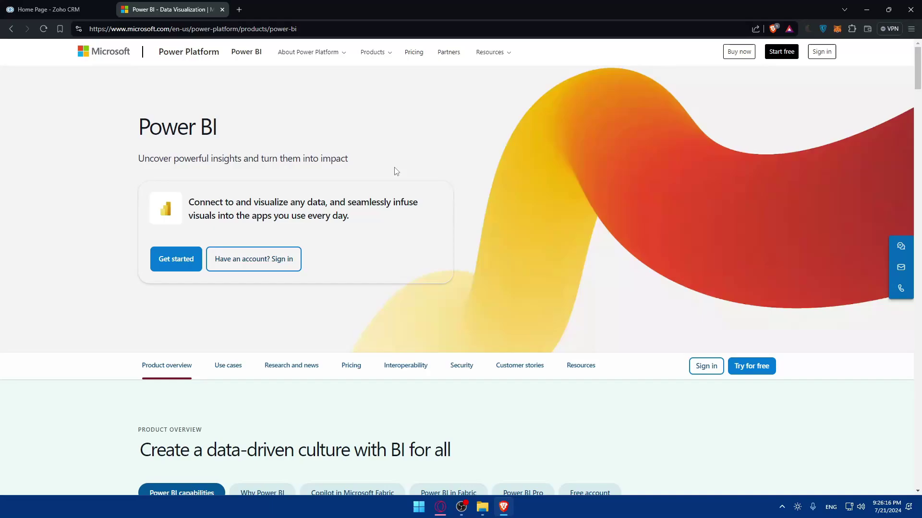
Launch Power BI Desktop from a Start menu search for 'power' and bring its window forward
key(super)
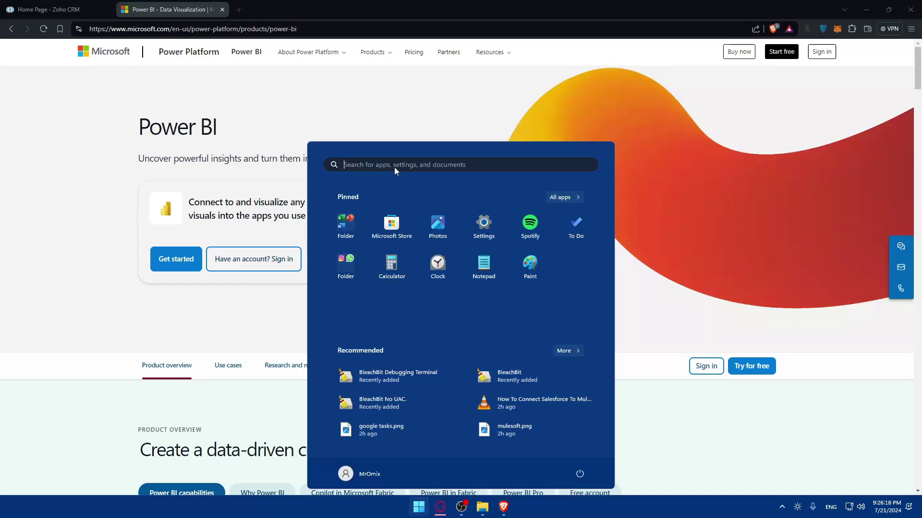
text(power)
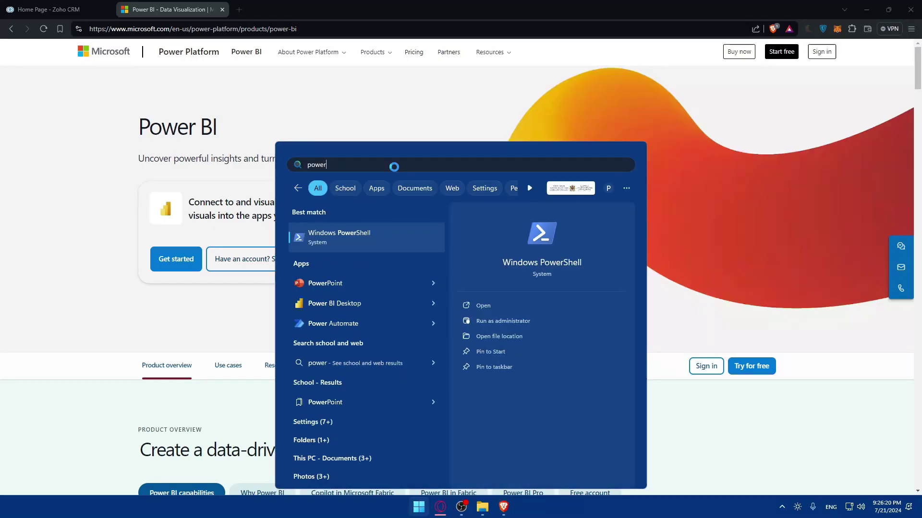
click(408, 302)
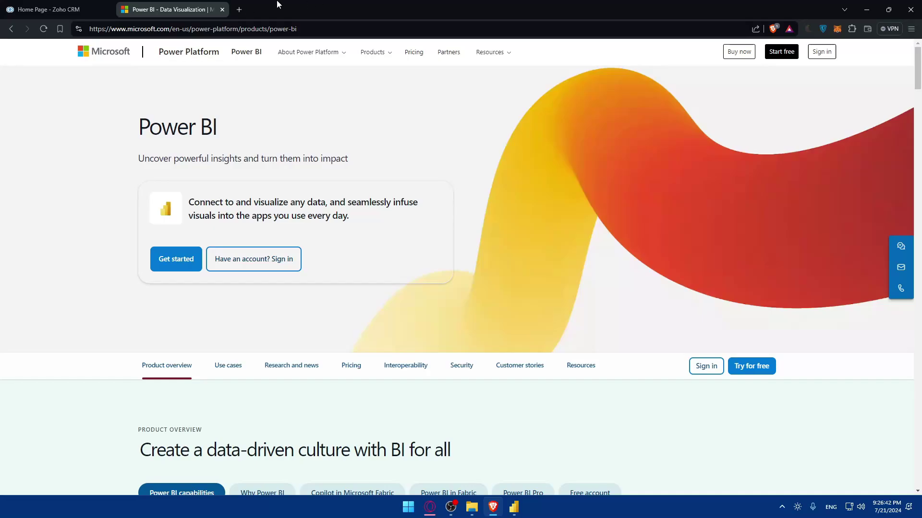
click(63, 9)
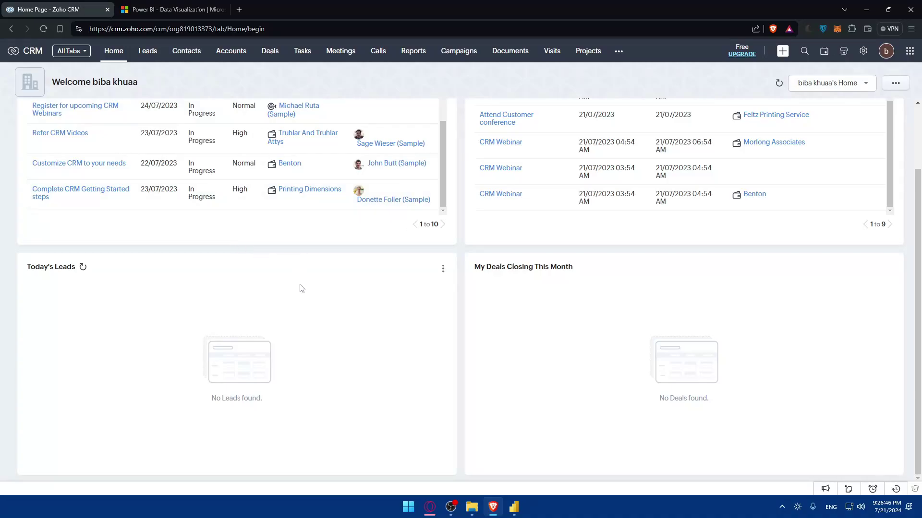
click(514, 507)
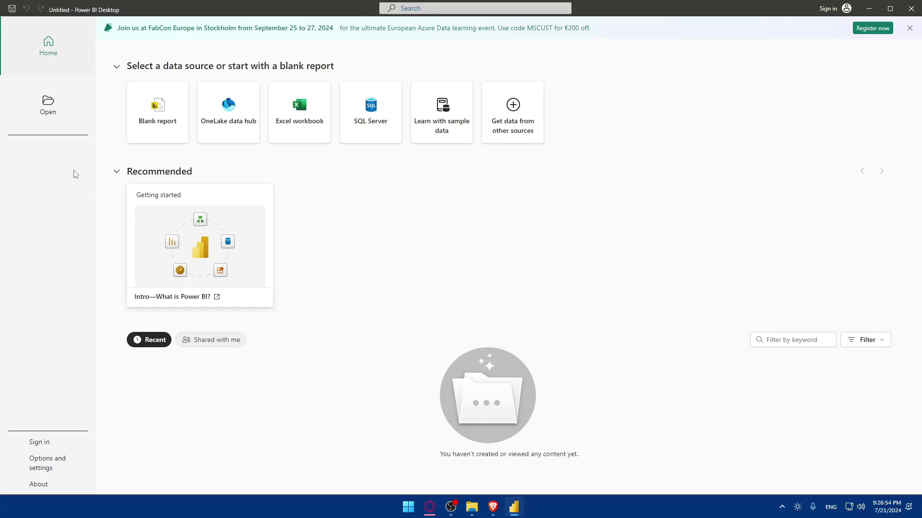
Search the Get Data sources for 'zo' and connect with the Zoho Creator connector
click(61, 122)
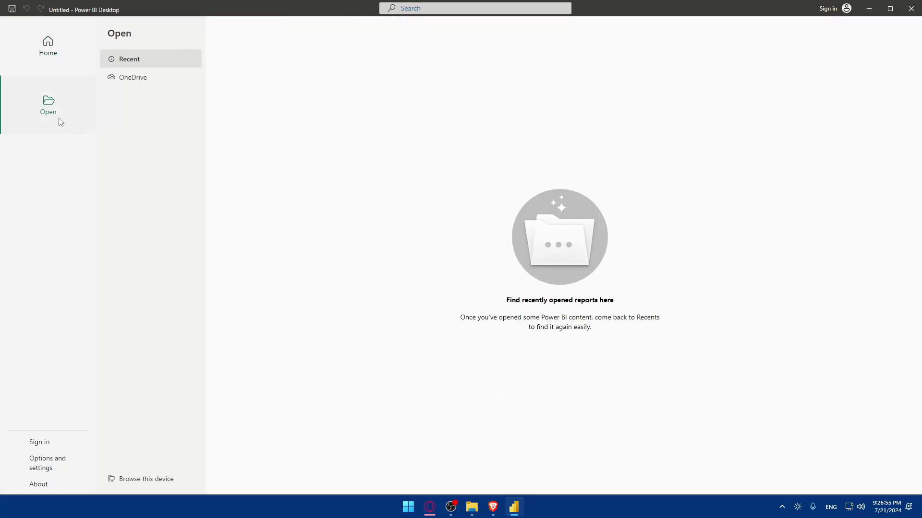
click(67, 64)
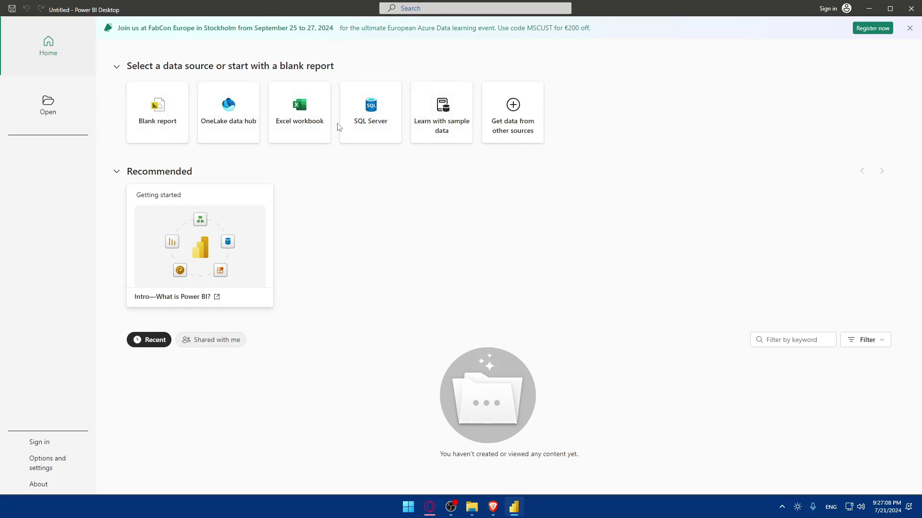
click(511, 109)
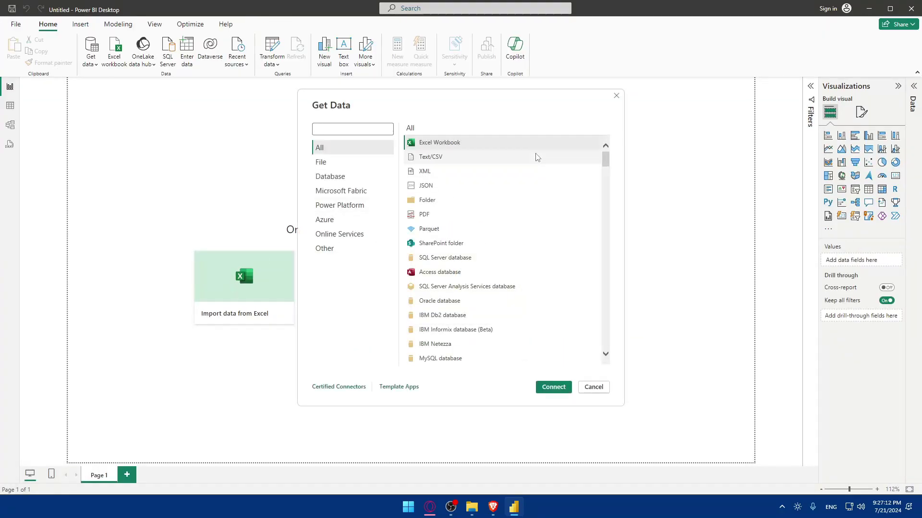
click(616, 96)
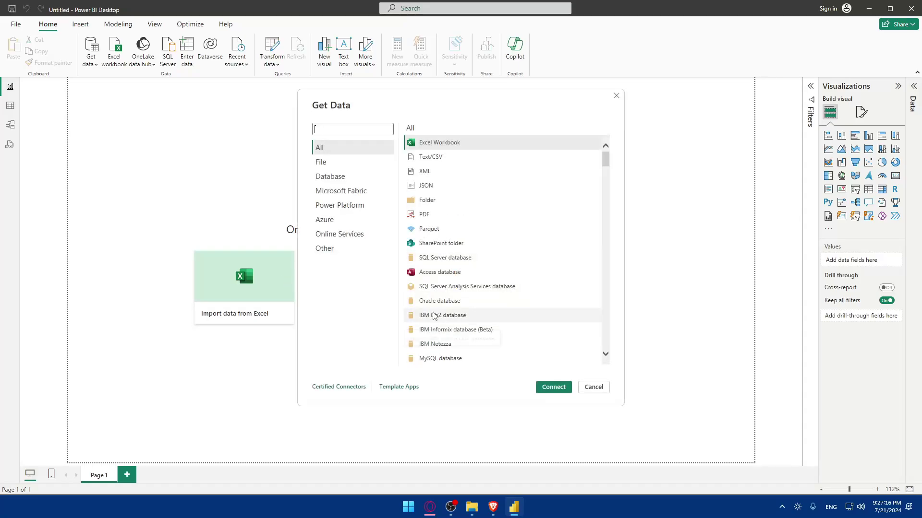
text(zoho)
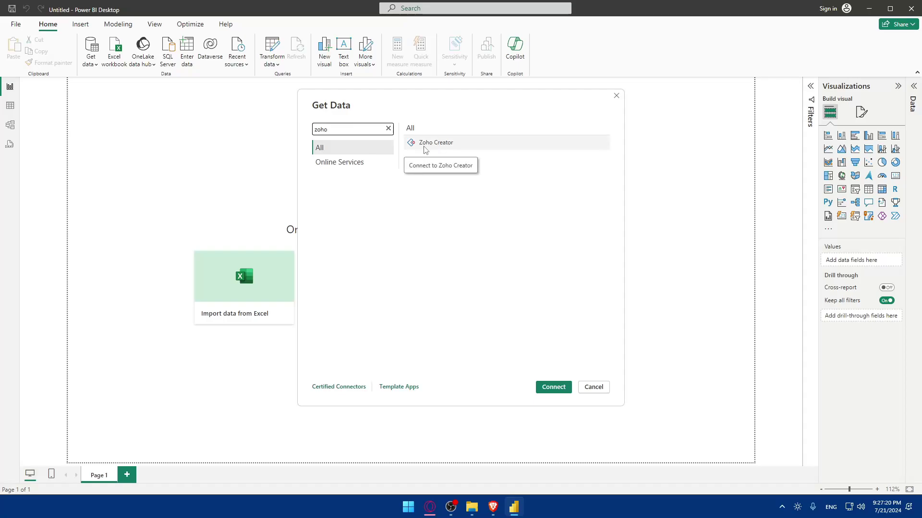
click(434, 146)
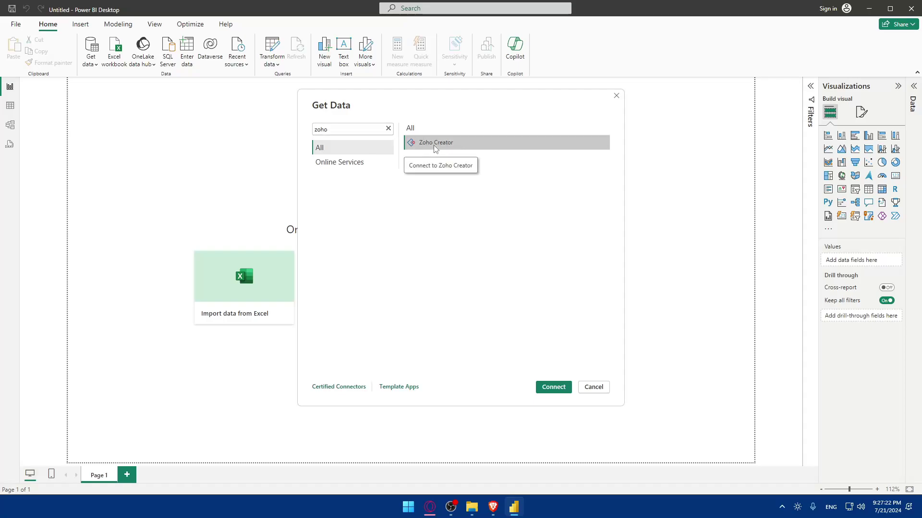
click(553, 388)
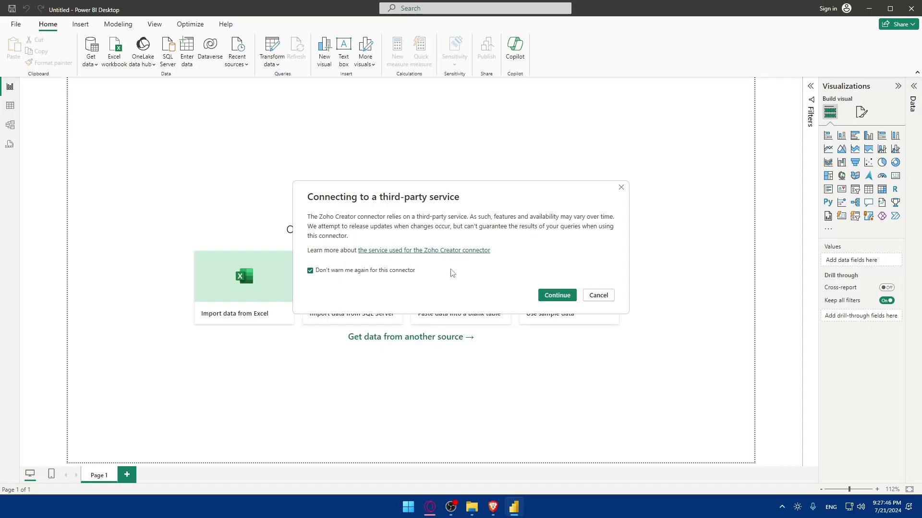
Accept the third-party connector notice and set the Zoho Creator domain to zoho.com
click(547, 295)
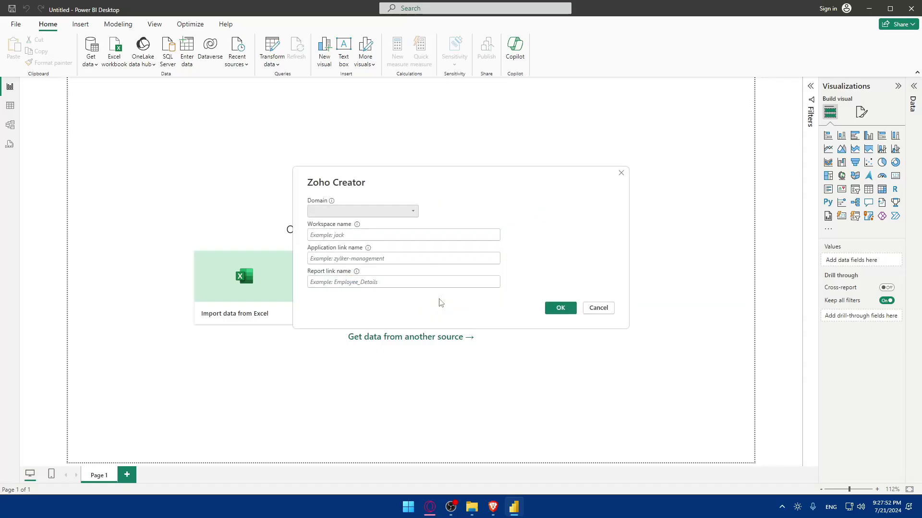
click(389, 212)
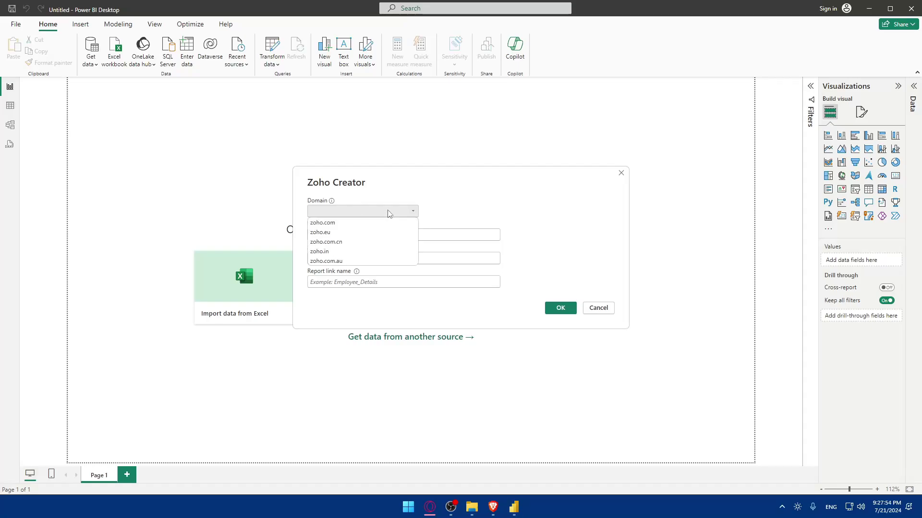
click(385, 213)
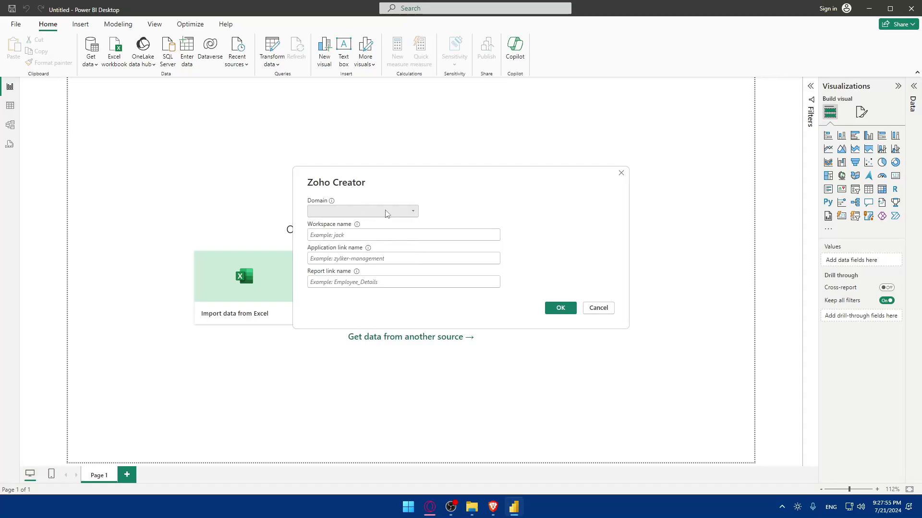
click(493, 508)
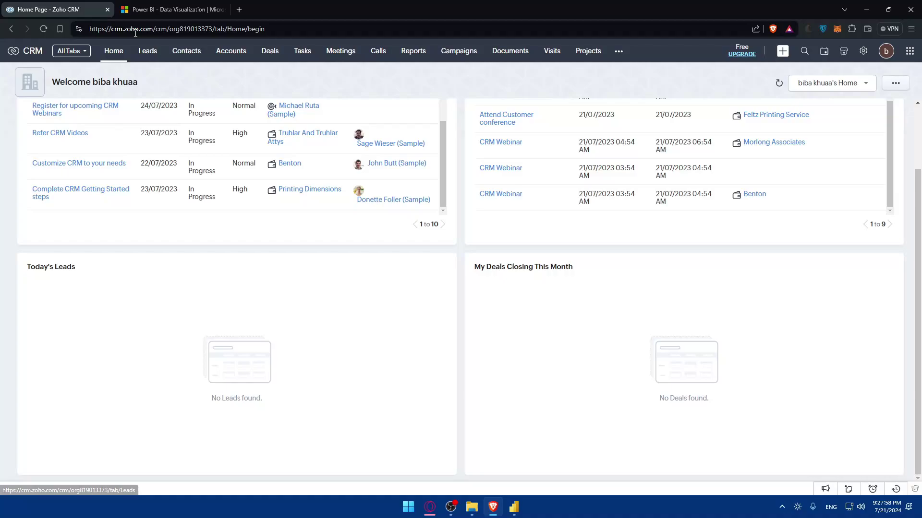
click(514, 508)
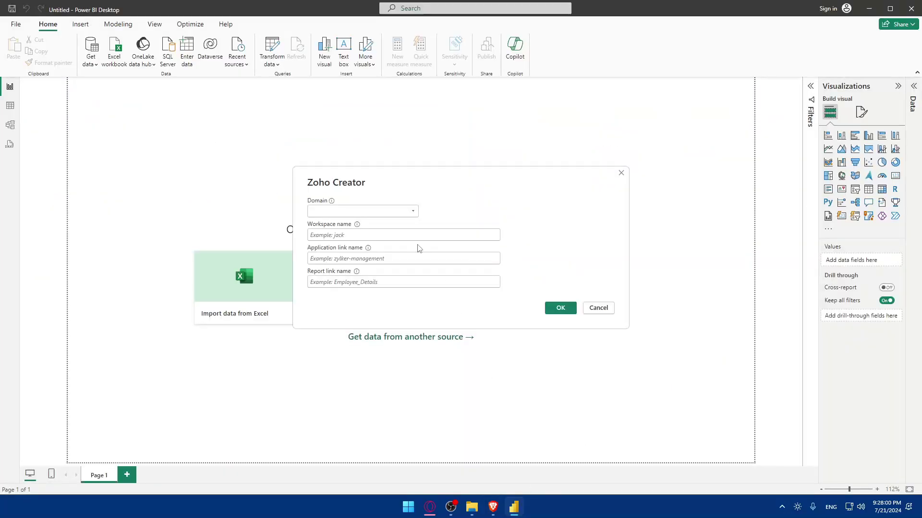
click(368, 217)
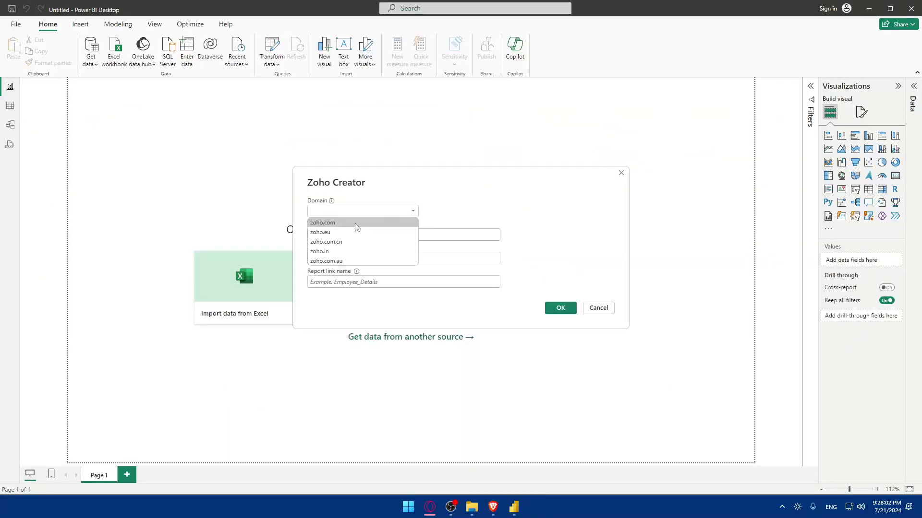
click(356, 222)
click(357, 212)
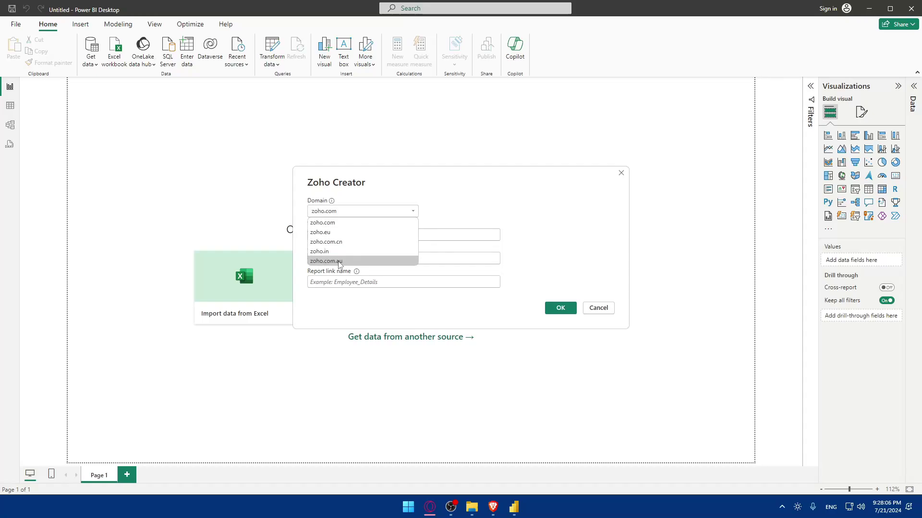
click(349, 314)
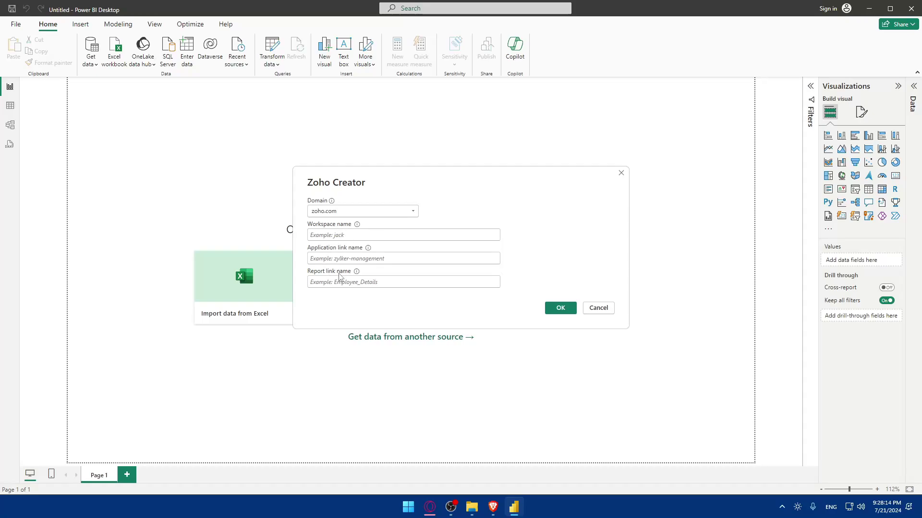
Check the Zoho CRM page in the browser, then confirm and close the Zoho Creator dialog
key(alt+Tab)
scroll(267, 227, up, 2)
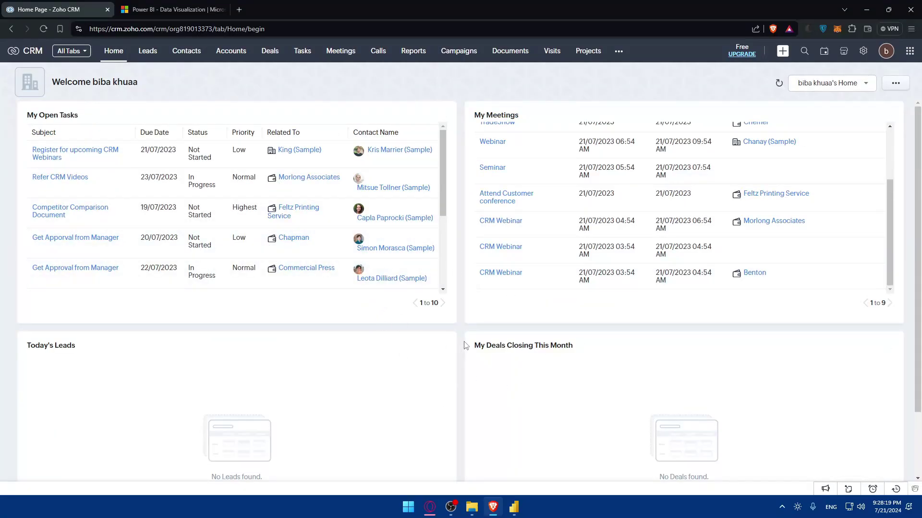
click(514, 507)
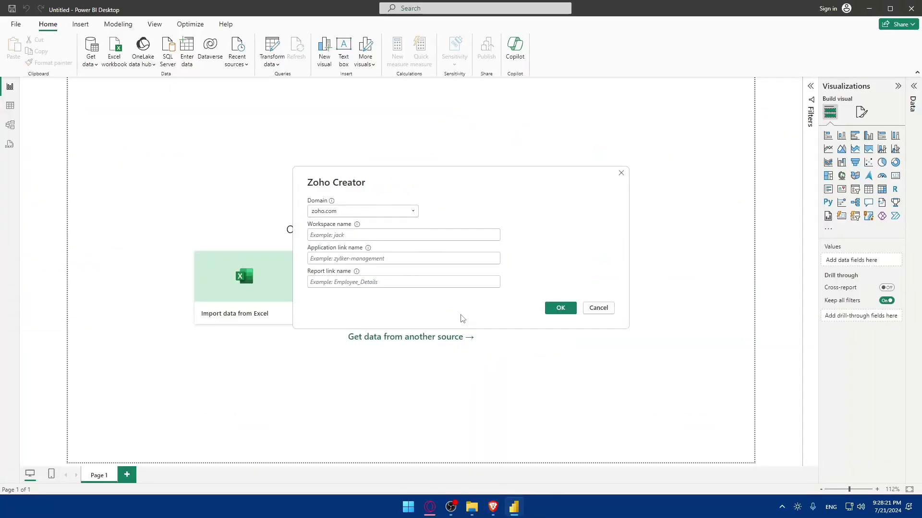
click(560, 309)
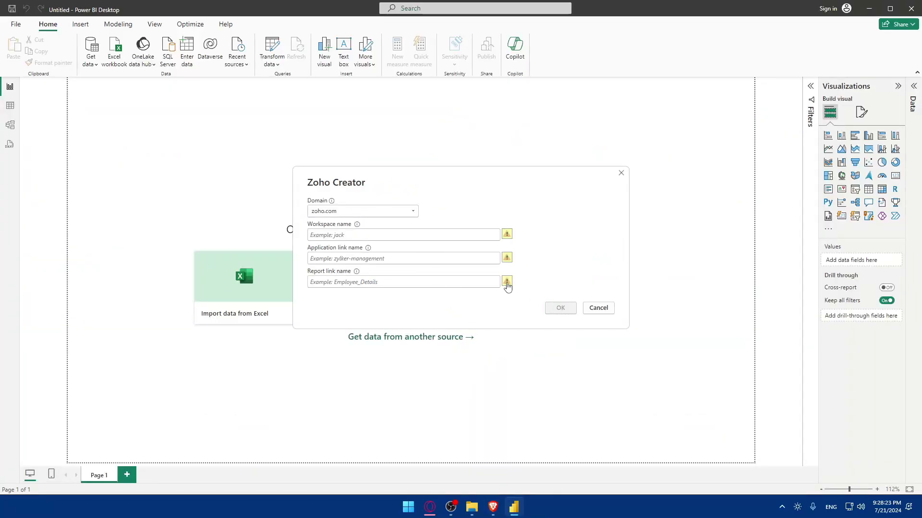
click(621, 172)
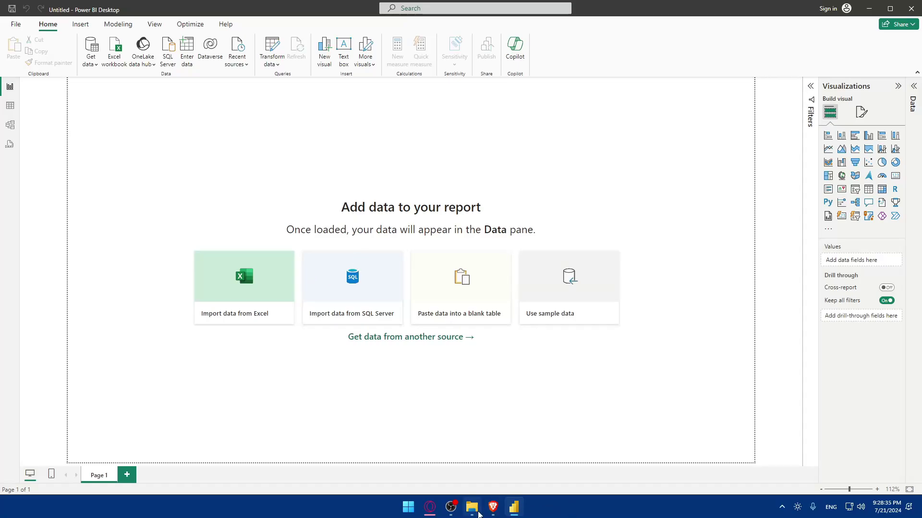
Open the Zapier website in a new Brave tab
click(492, 507)
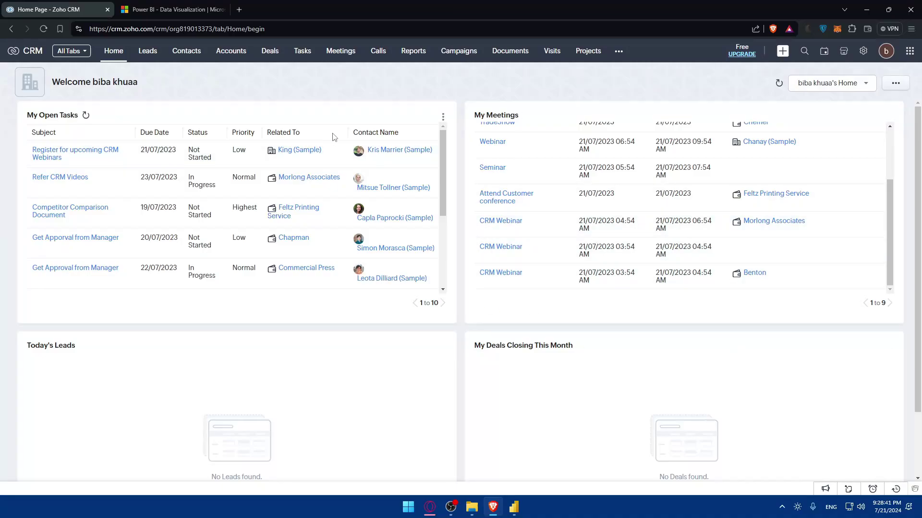
click(243, 12)
text(zap)
key(Return)
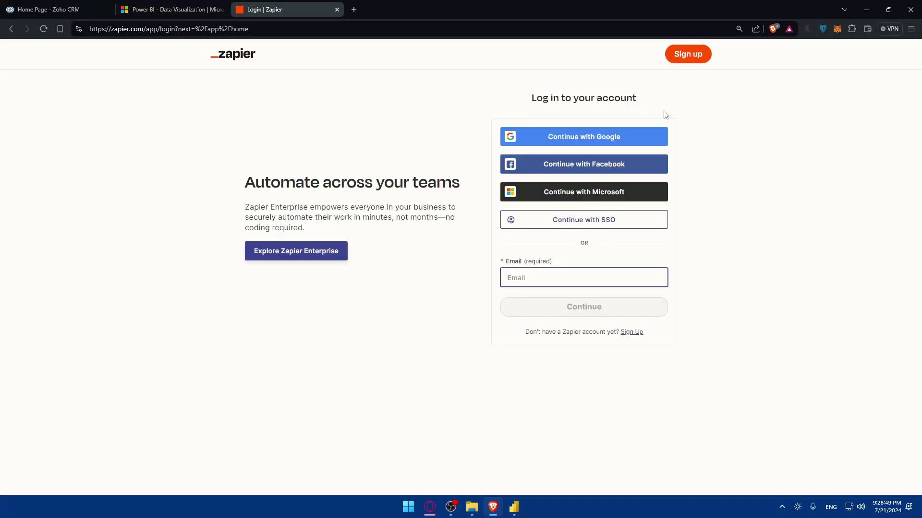
click(240, 54)
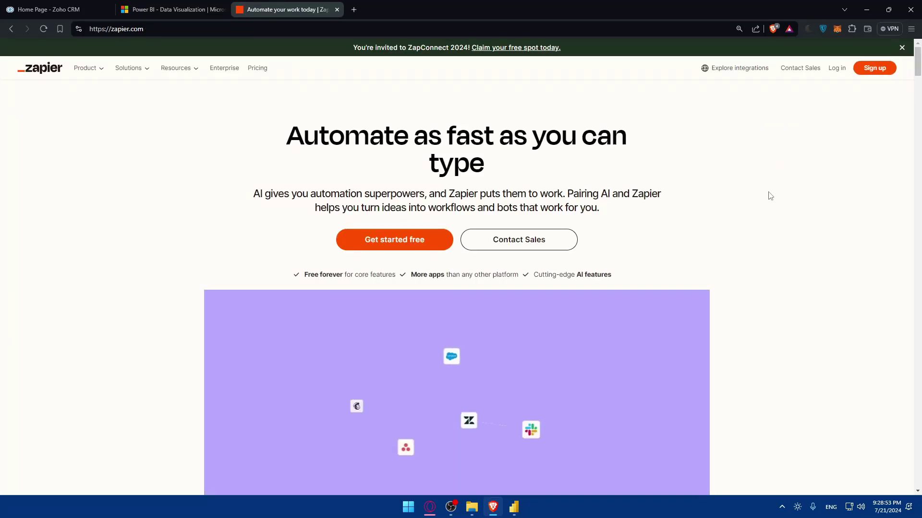
Log in to Zapier with the Google account
click(837, 68)
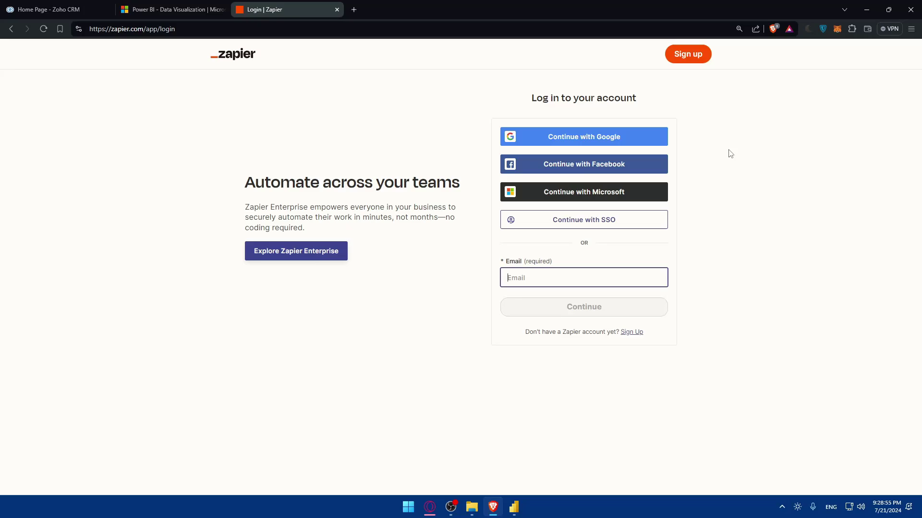
click(624, 137)
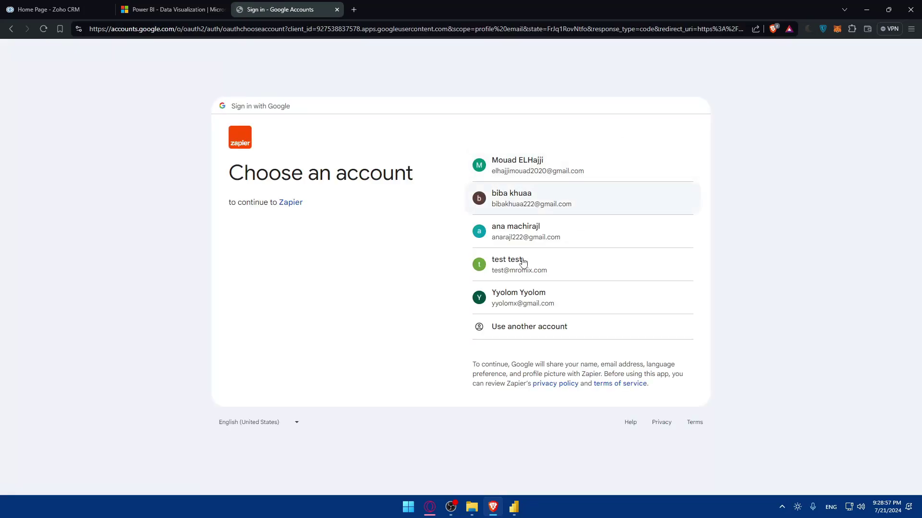
click(538, 208)
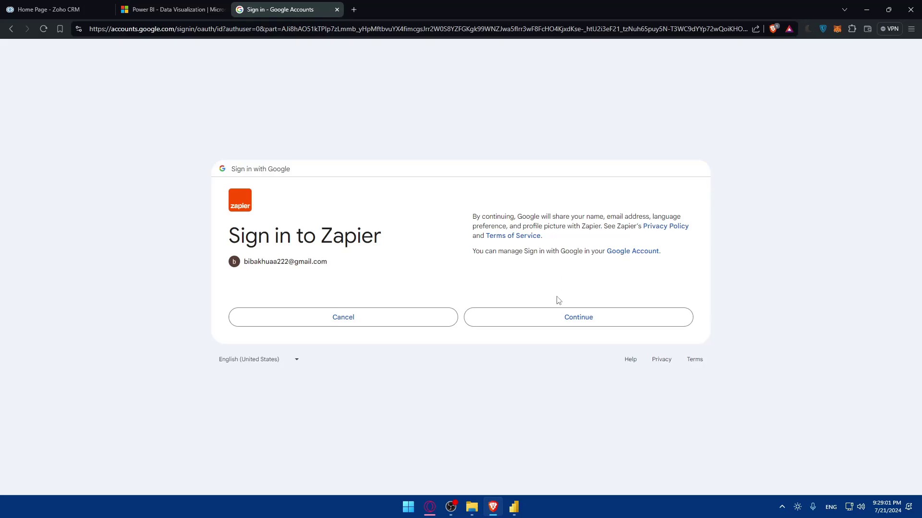
click(564, 319)
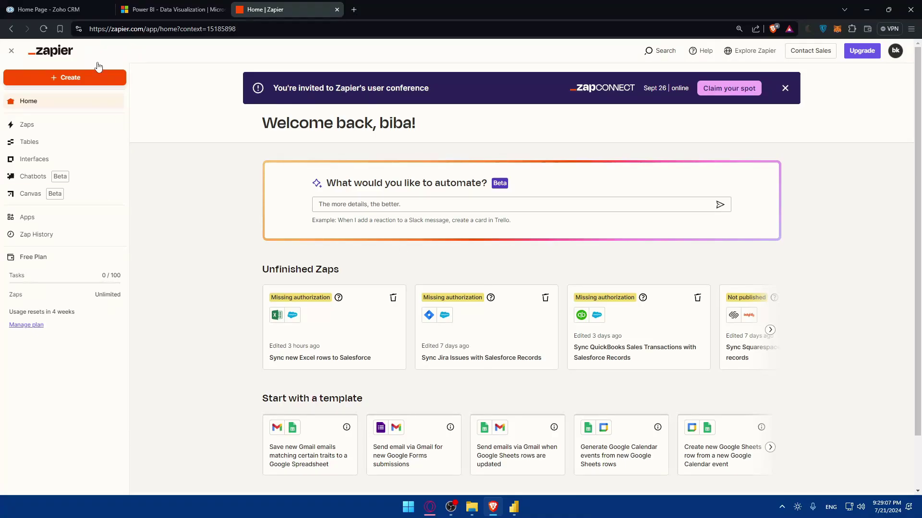
Search Zapier's connected apps for 'zoho crm' and start a new Zoho CRM connection
click(33, 221)
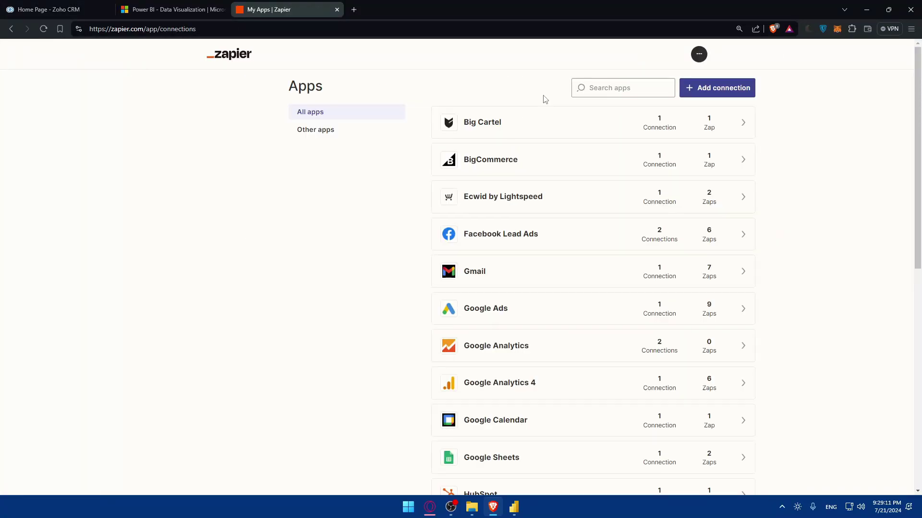
click(612, 93)
text(zoho crm)
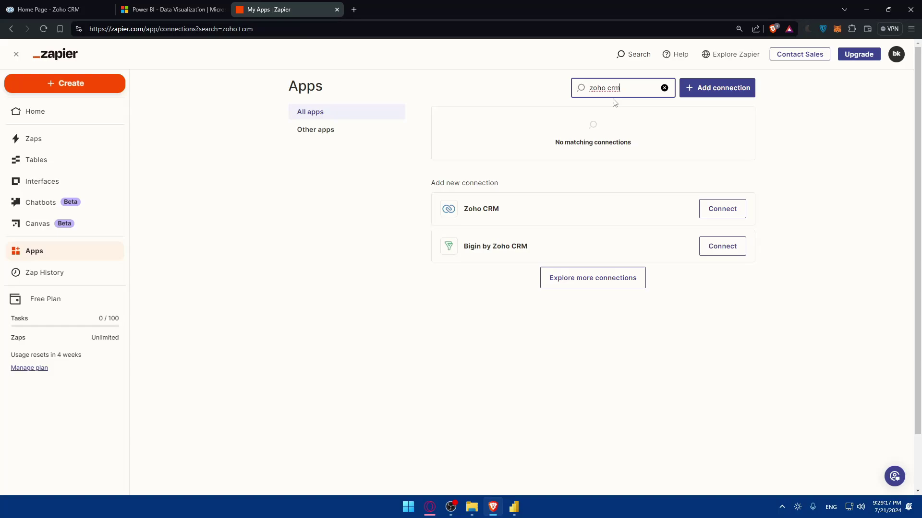
click(716, 210)
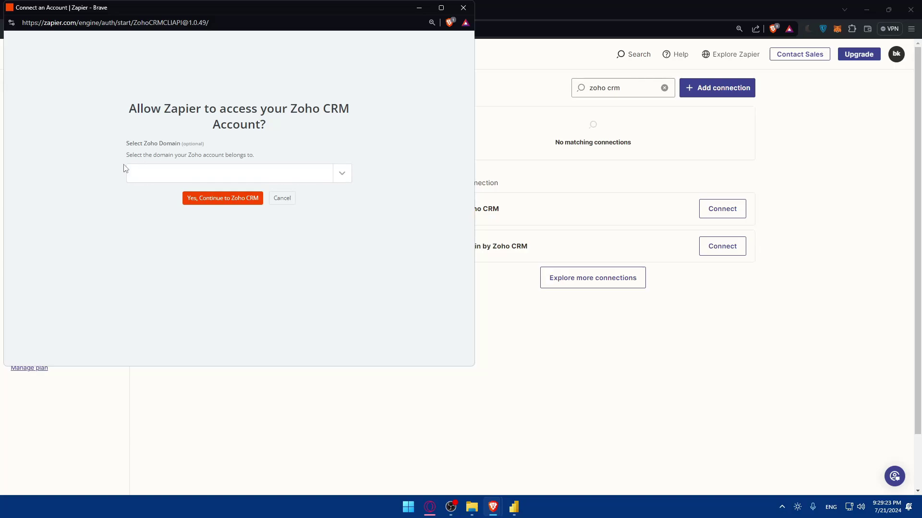
drag(126, 144, 195, 145)
click(195, 145)
drag(119, 154, 217, 155)
click(161, 155)
click(217, 155)
Choose zoho.com as the Zoho domain and accept Zapier's access to Zoho CRM
click(341, 174)
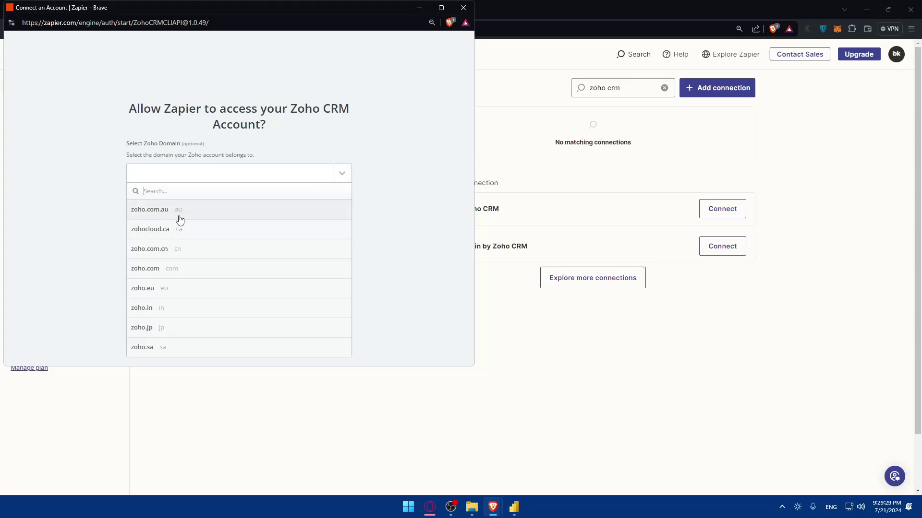
click(181, 270)
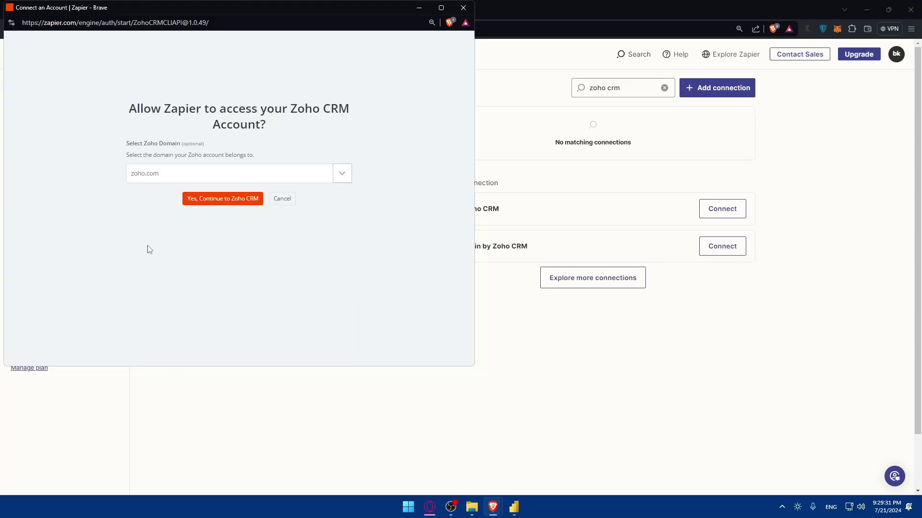
click(217, 202)
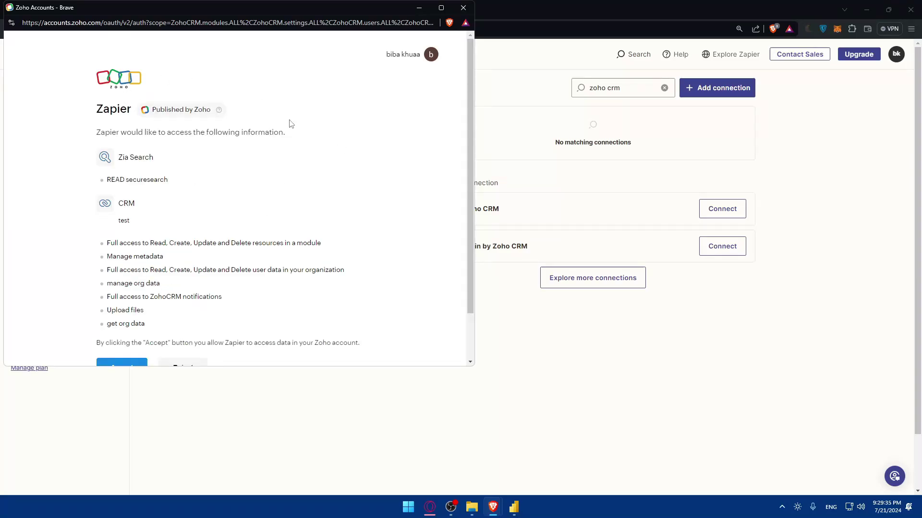
scroll(288, 124, down, 1)
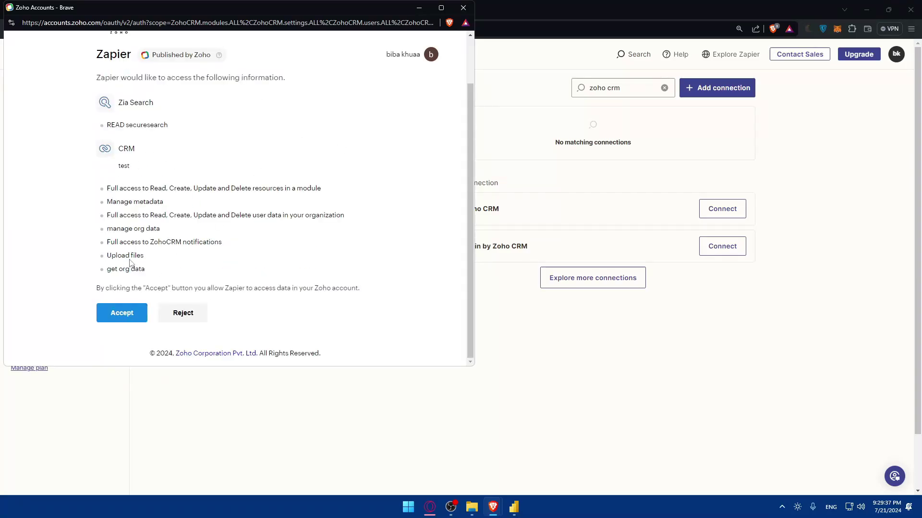
click(115, 316)
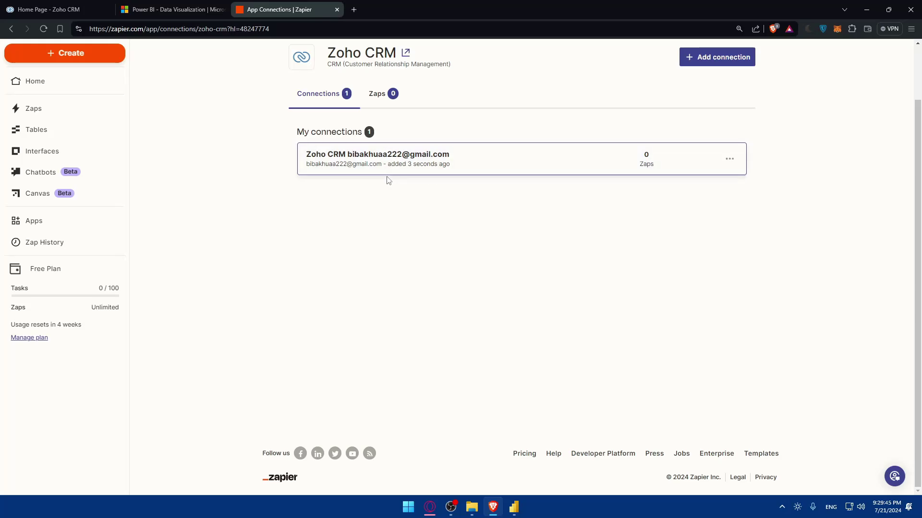
Search the connected apps for 'power', then view and leave the Gmail connections page
click(51, 222)
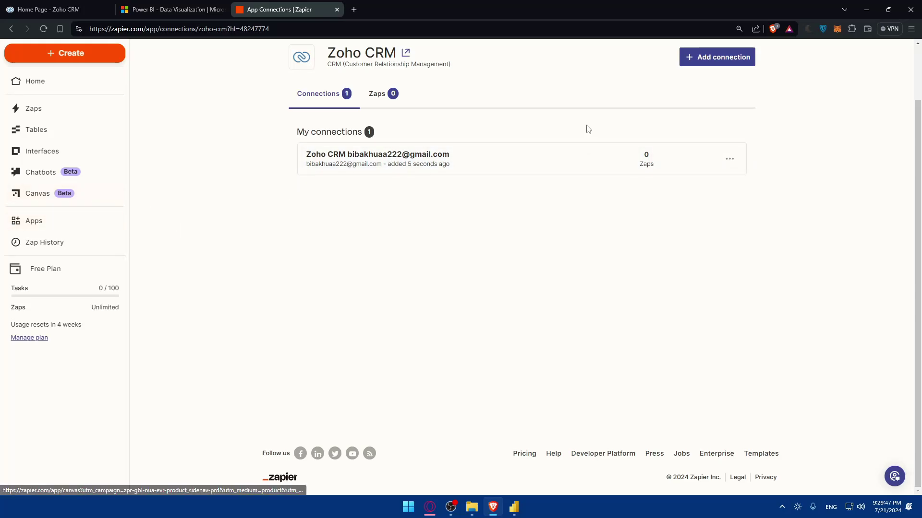
click(606, 91)
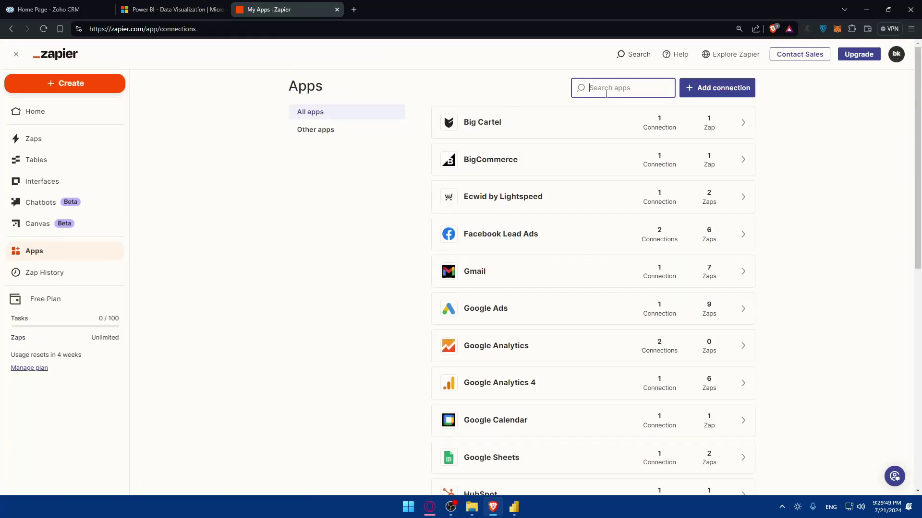
text(power bi)
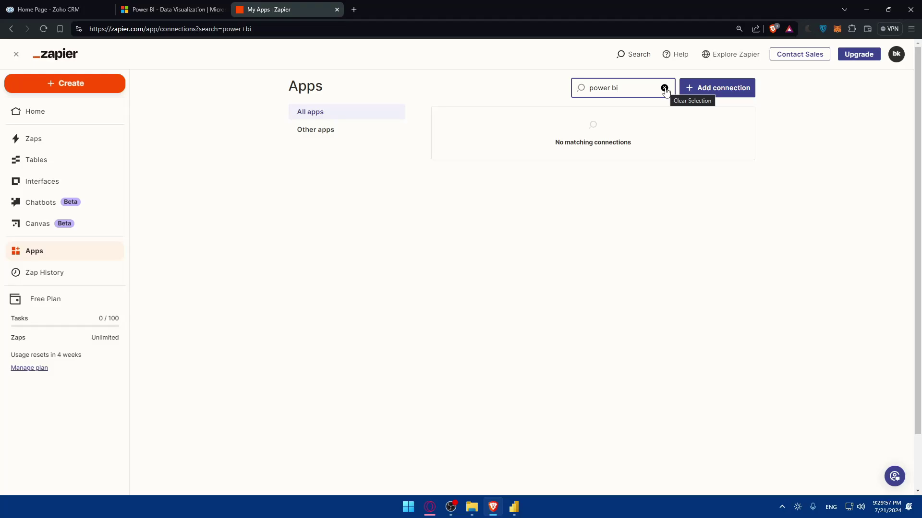
click(664, 90)
click(508, 280)
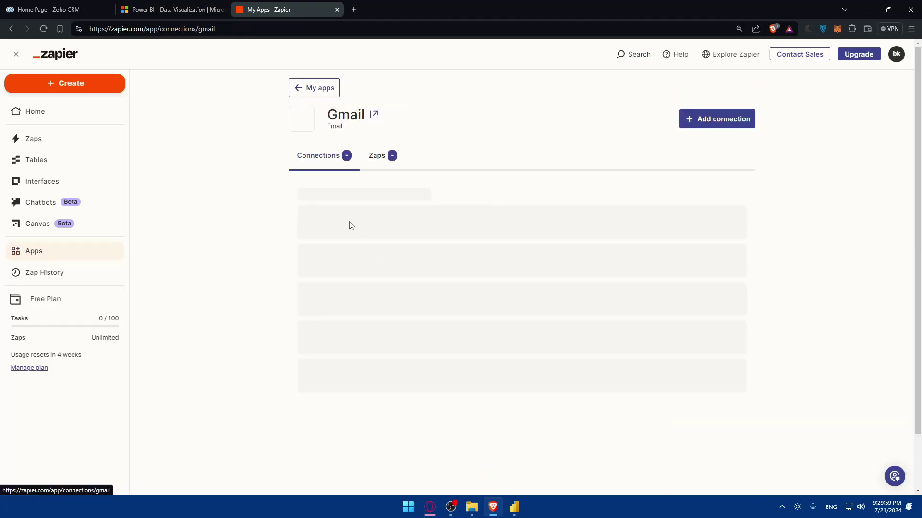
key(alt+Left)
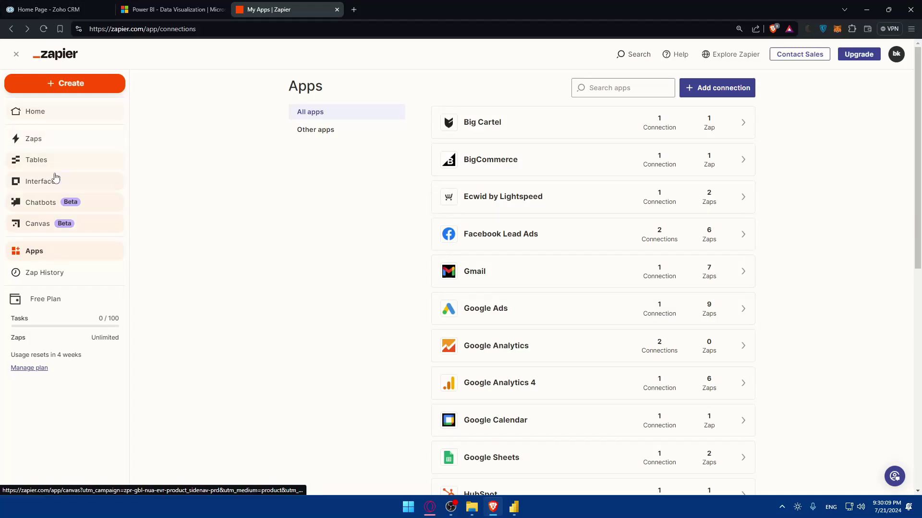
Open the Zaps list in the default folder and scroll through it
click(34, 138)
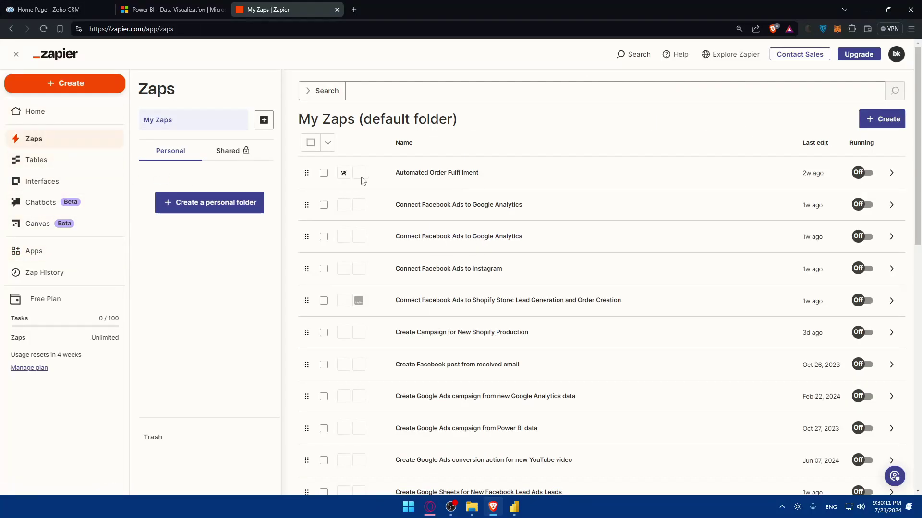
scroll(336, 214, down, 12)
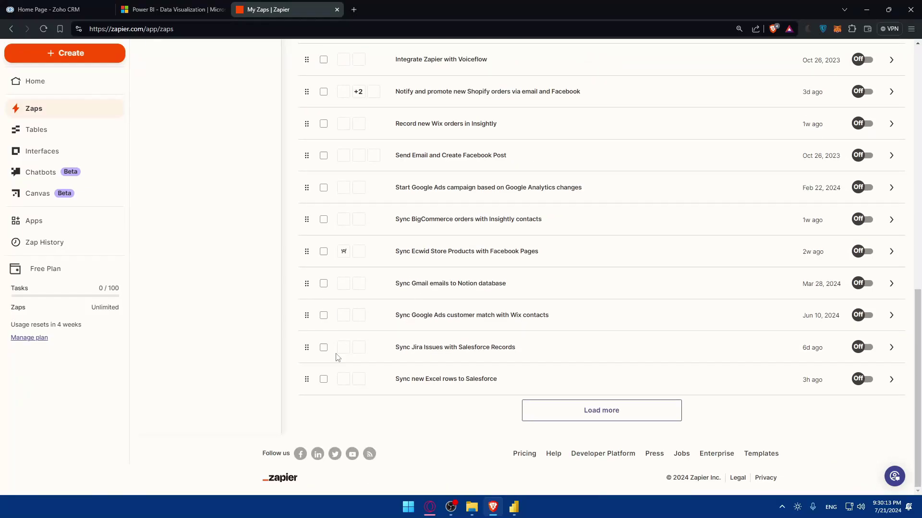
scroll(397, 370, up, 8)
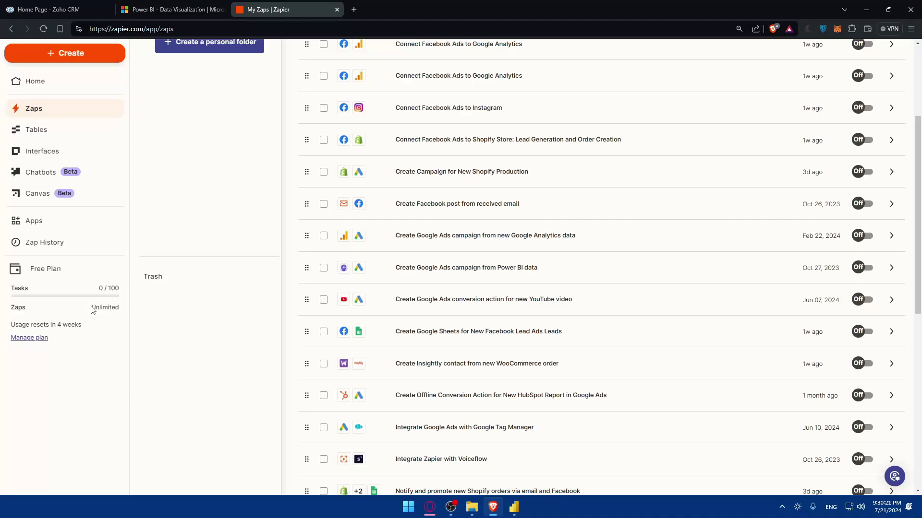
scroll(397, 325, up, 4)
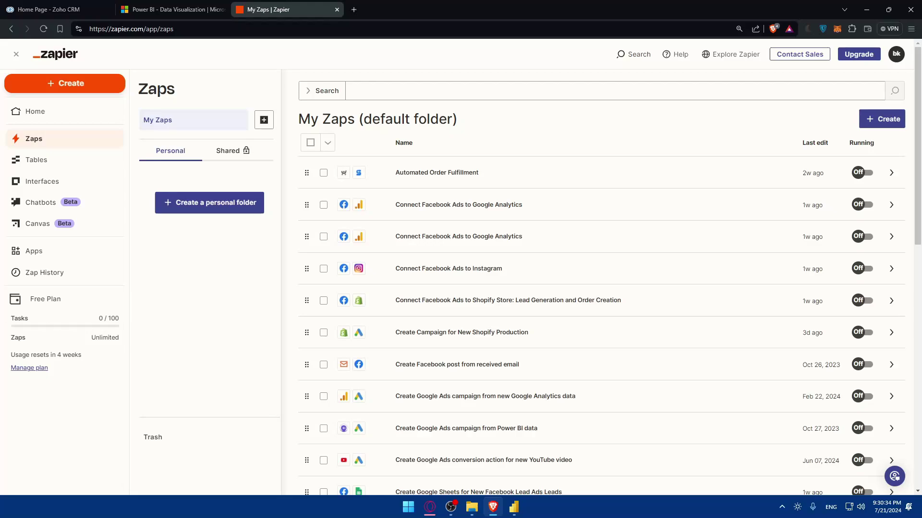
Search Power BI's data sources for 'zoh' and connect with Zoho Creator
click(472, 418)
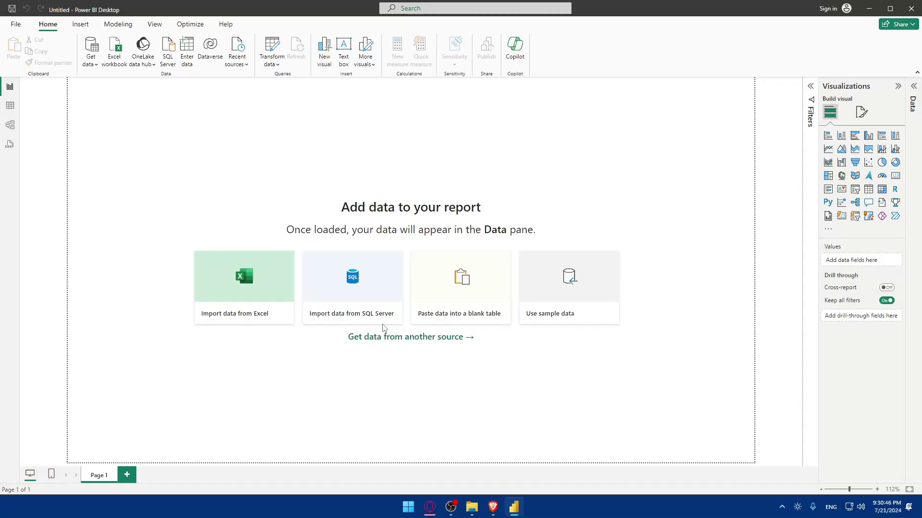
click(384, 336)
text(zoho)
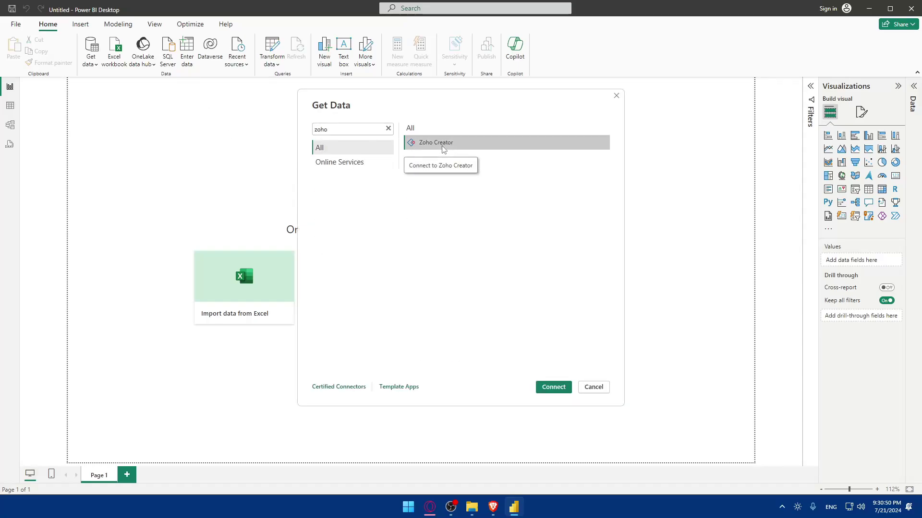
click(544, 386)
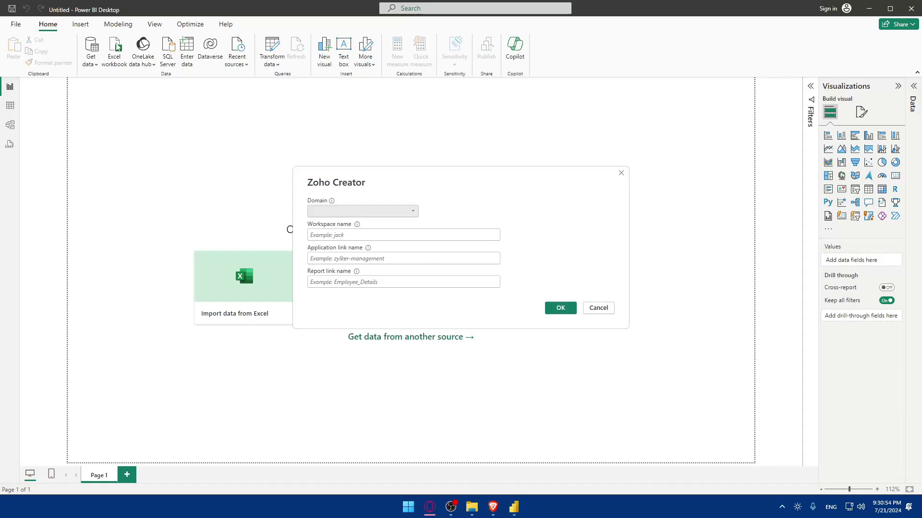
Check the zoho.com address in Brave and set the Zoho Creator domain to zoho.com
click(492, 507)
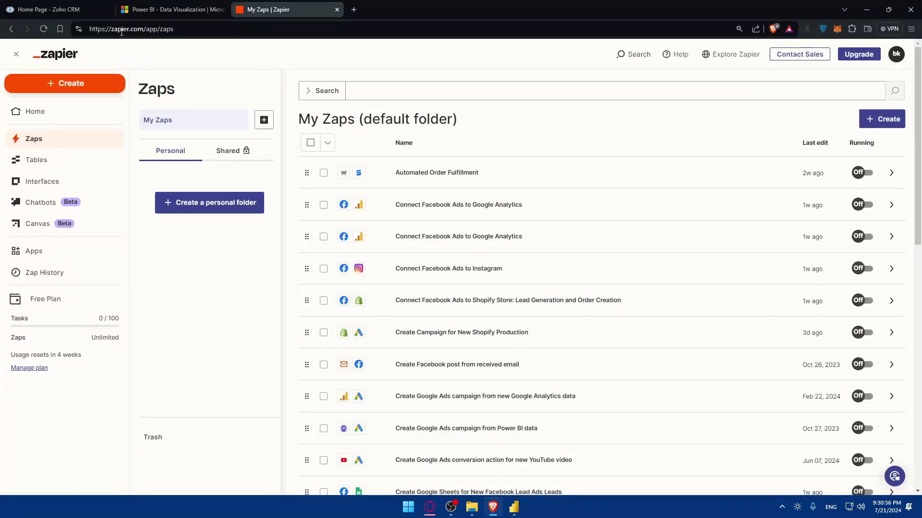
click(337, 9)
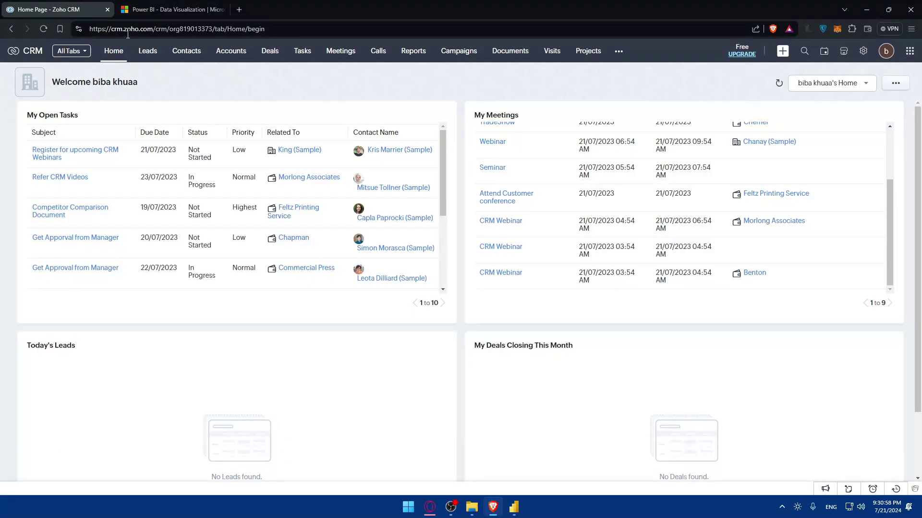
drag(125, 30, 152, 32)
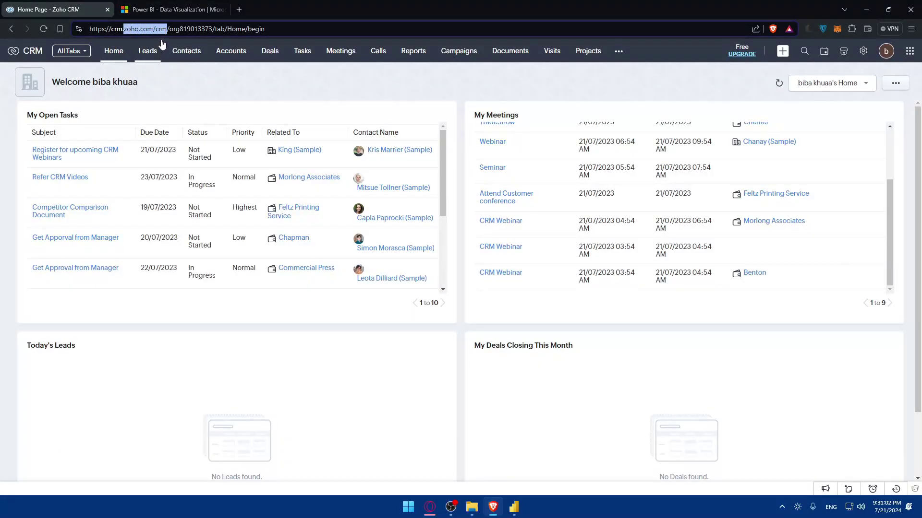
key(alt+Tab)
click(365, 214)
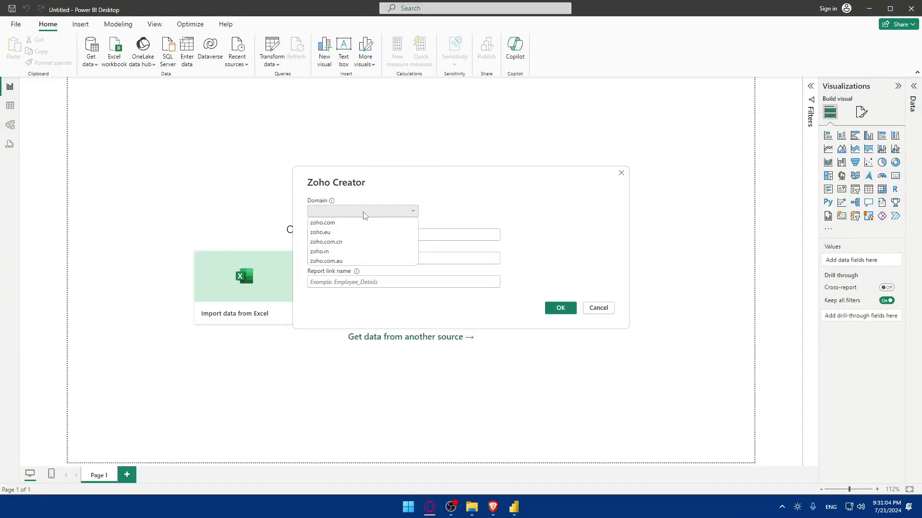
click(343, 224)
click(356, 213)
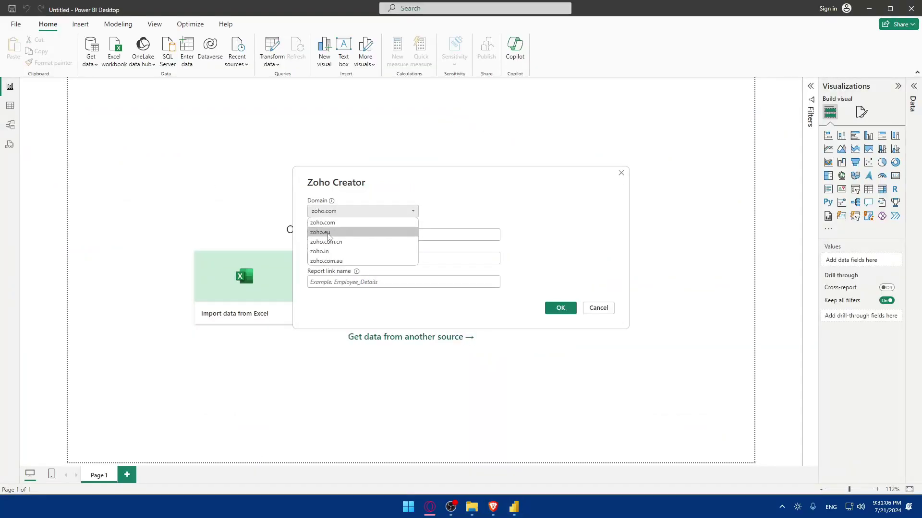
click(326, 223)
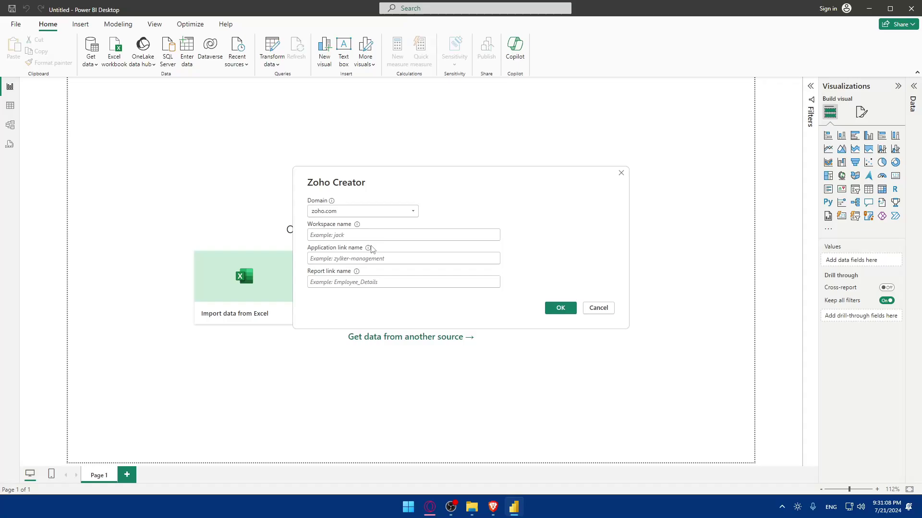
click(493, 507)
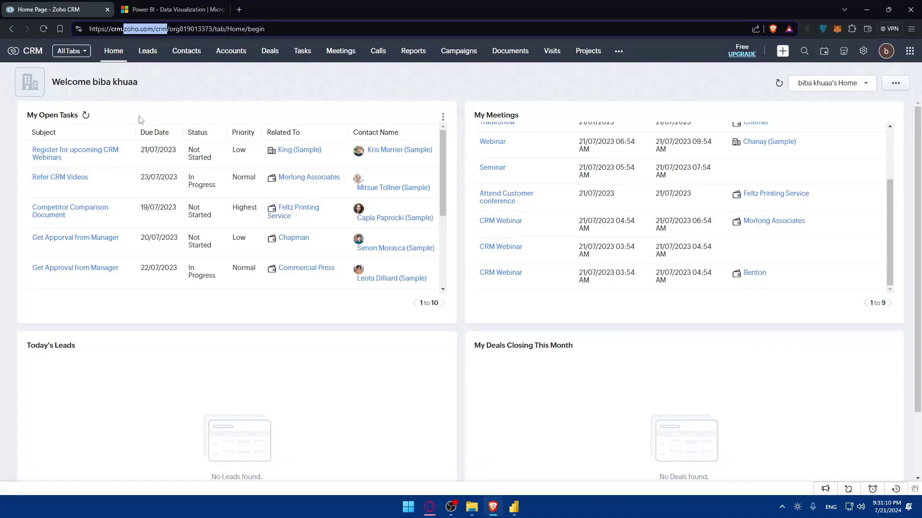
click(513, 508)
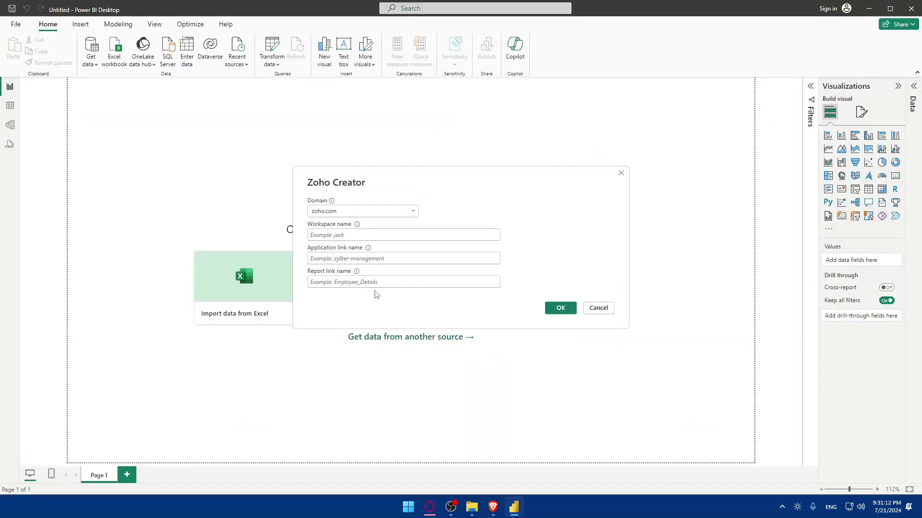
click(493, 508)
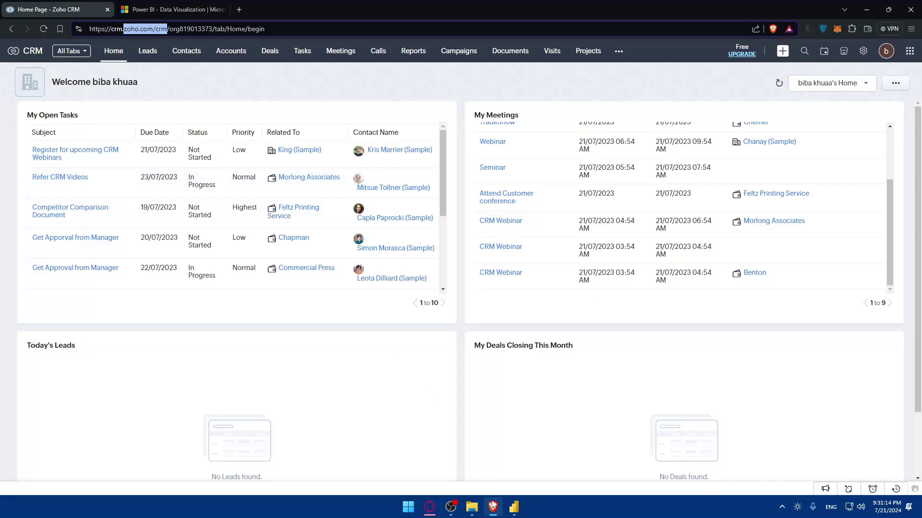
click(514, 507)
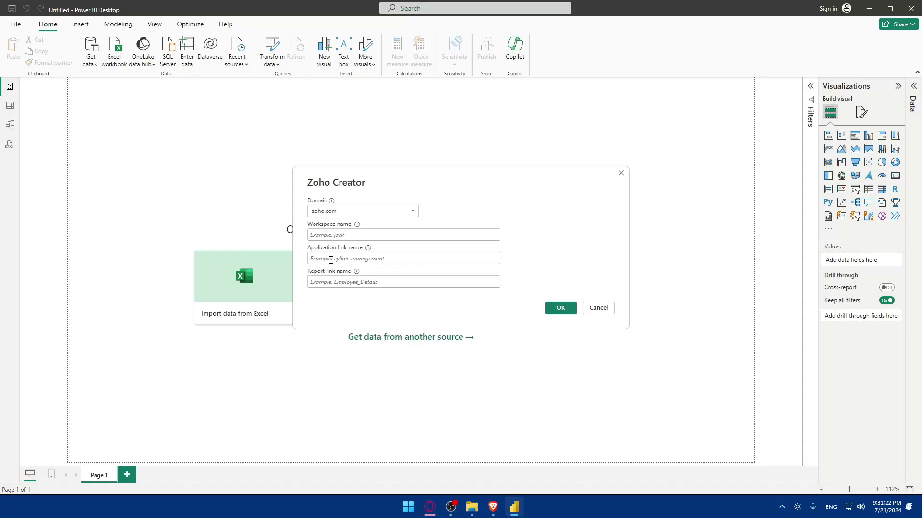
Cancel the Zoho Creator dialog and close Power BI Desktop without saving
click(623, 179)
click(909, 8)
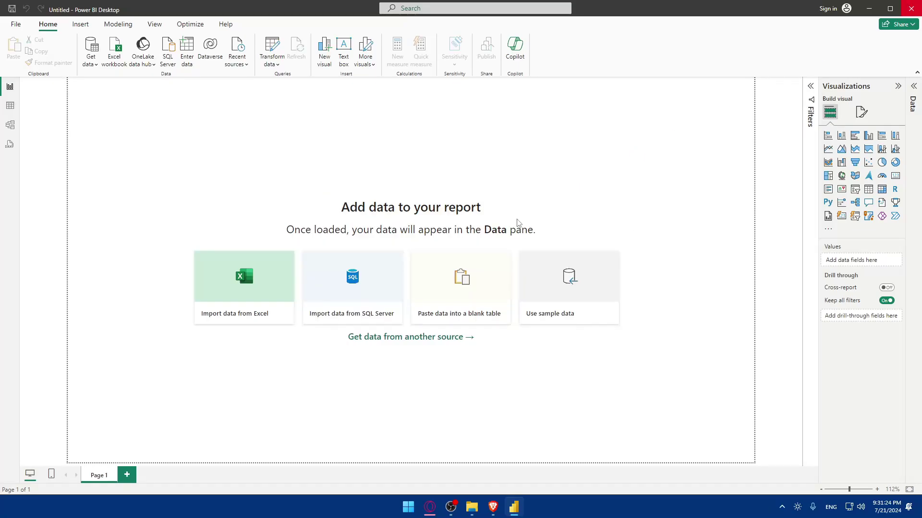
click(491, 269)
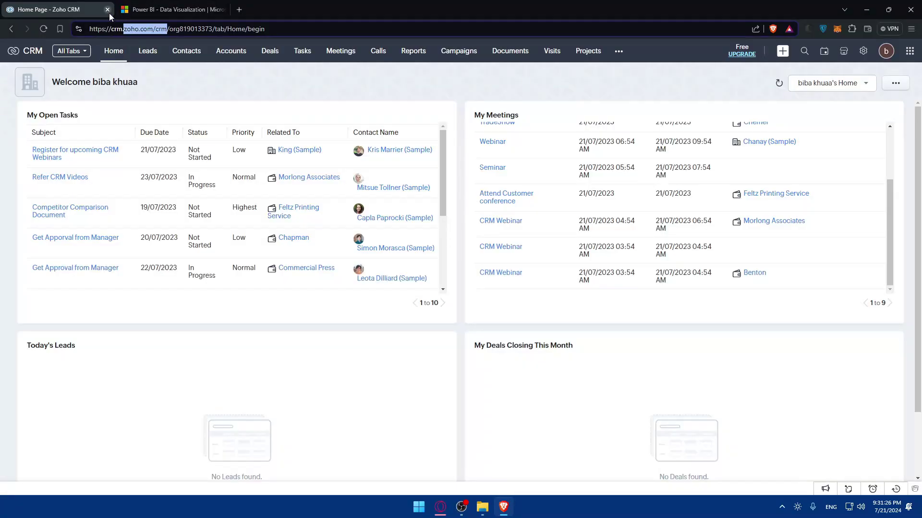